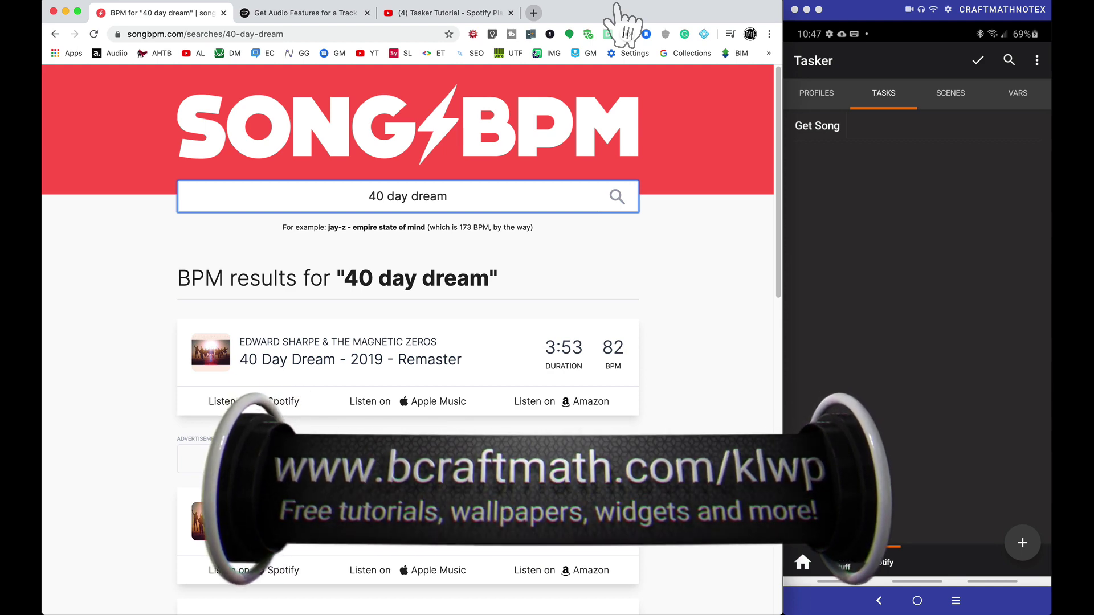
# Review the Get Audio Features docs and Tasker tutorial tabs, then bring up Spotify playing 40 Day Dream
pyautogui.click(322, 12)
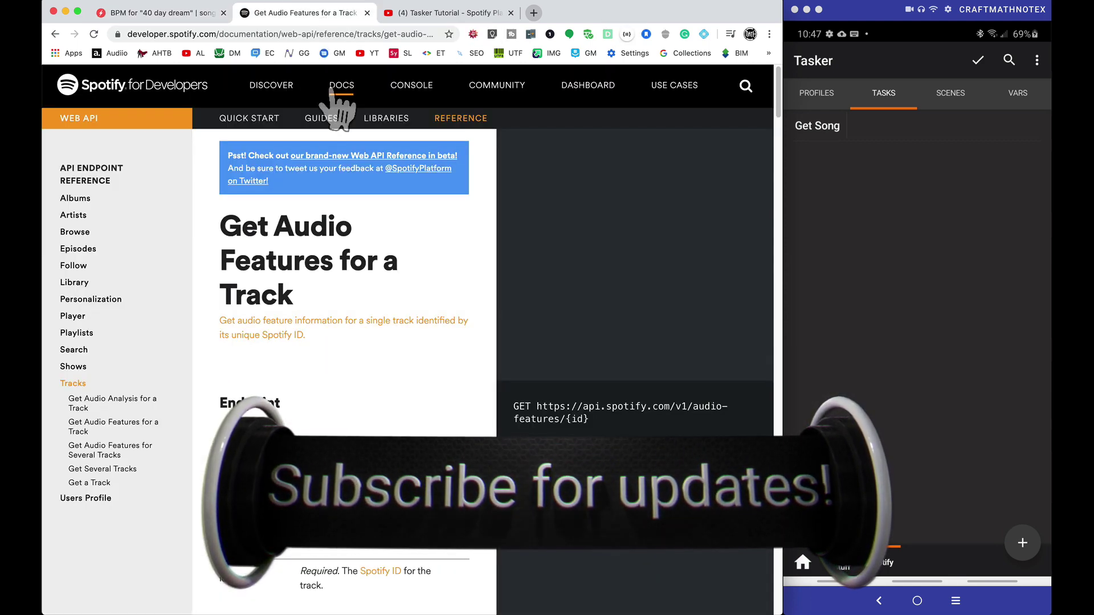
pyautogui.click(434, 13)
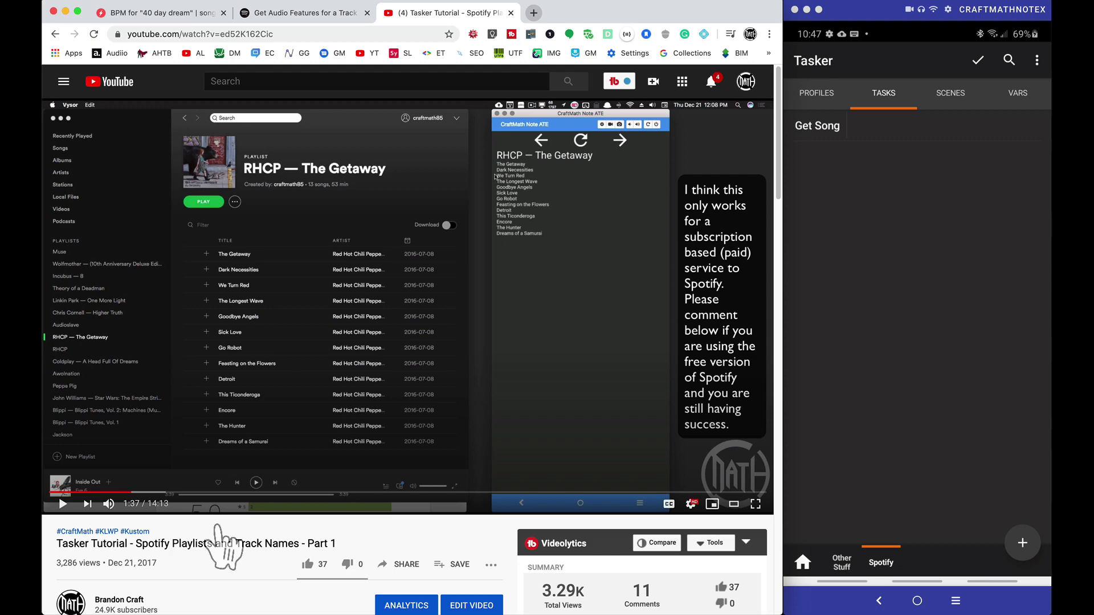
pyautogui.click(319, 14)
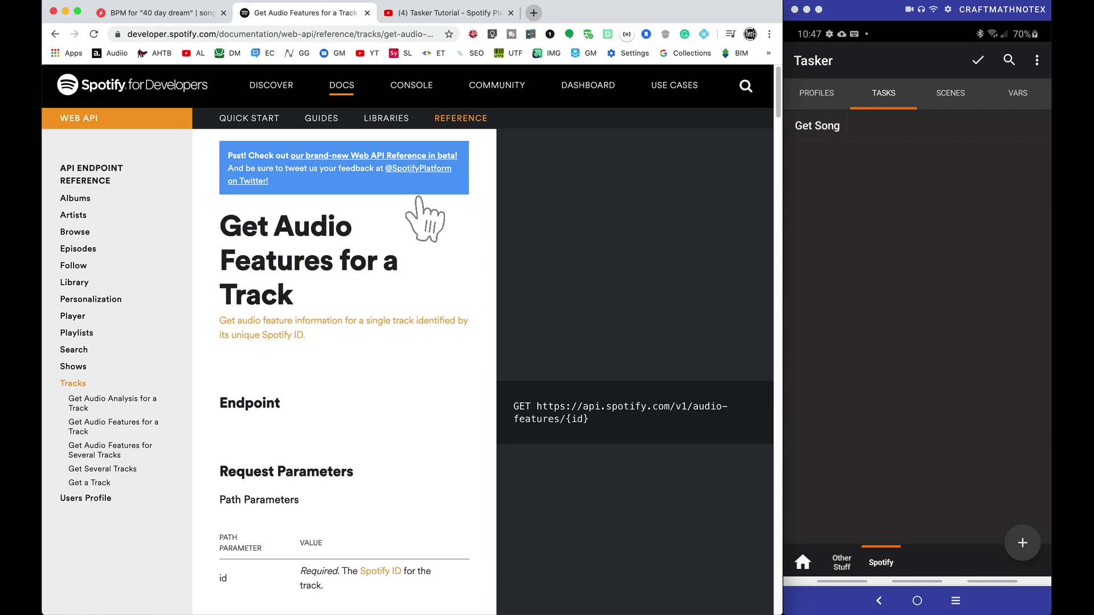
pyautogui.press('super+Tab')
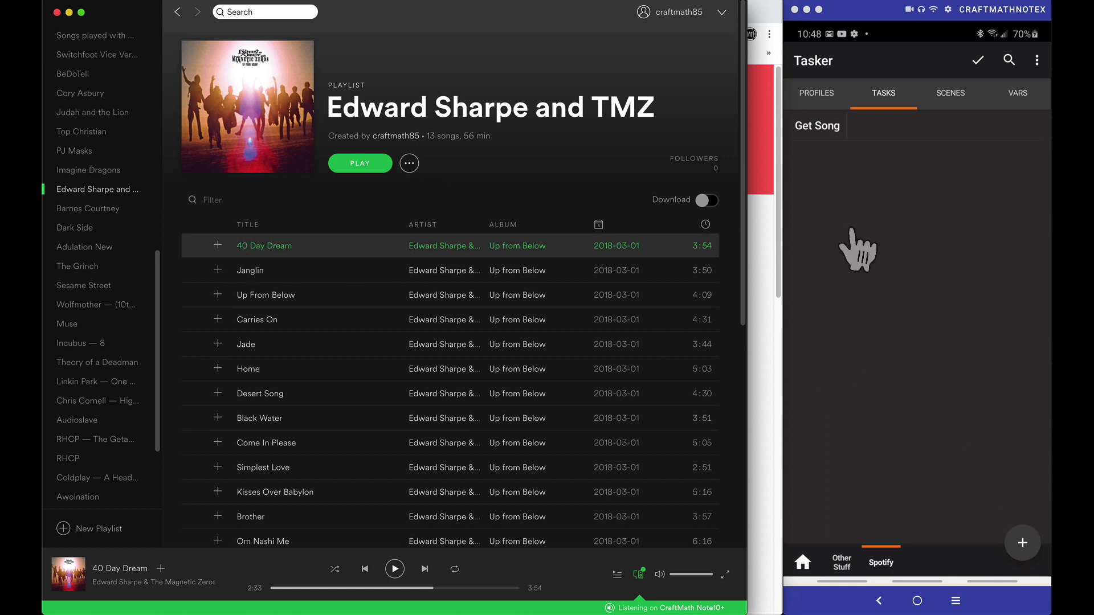
# Run the Get Song task twice to flash the current track, then compare with SongBPM's 82 BPM
pyautogui.click(826, 132)
pyautogui.click(834, 131)
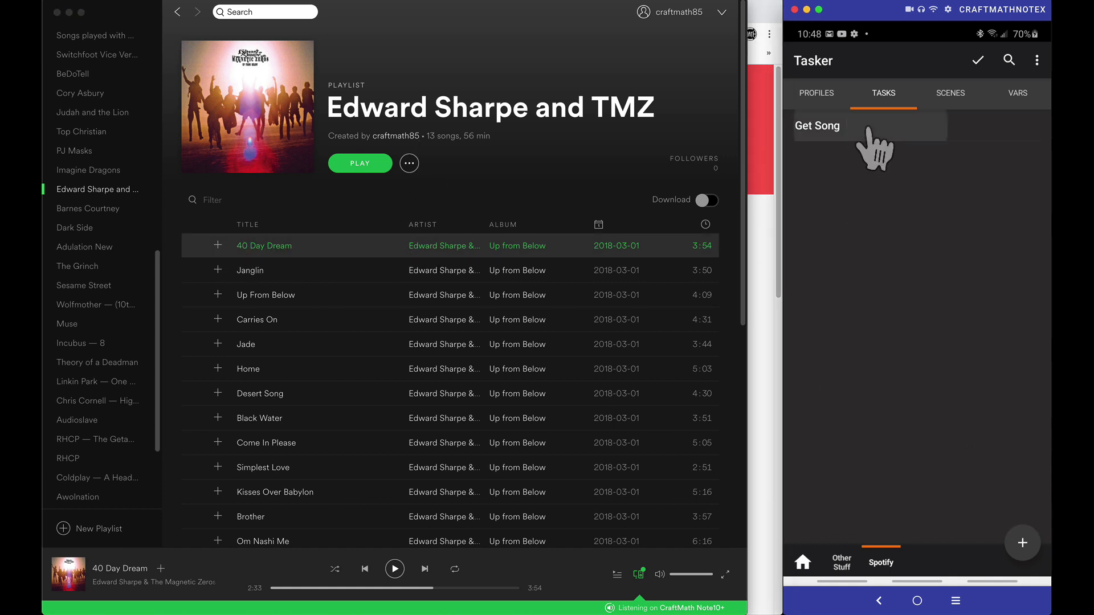
pyautogui.click(806, 560)
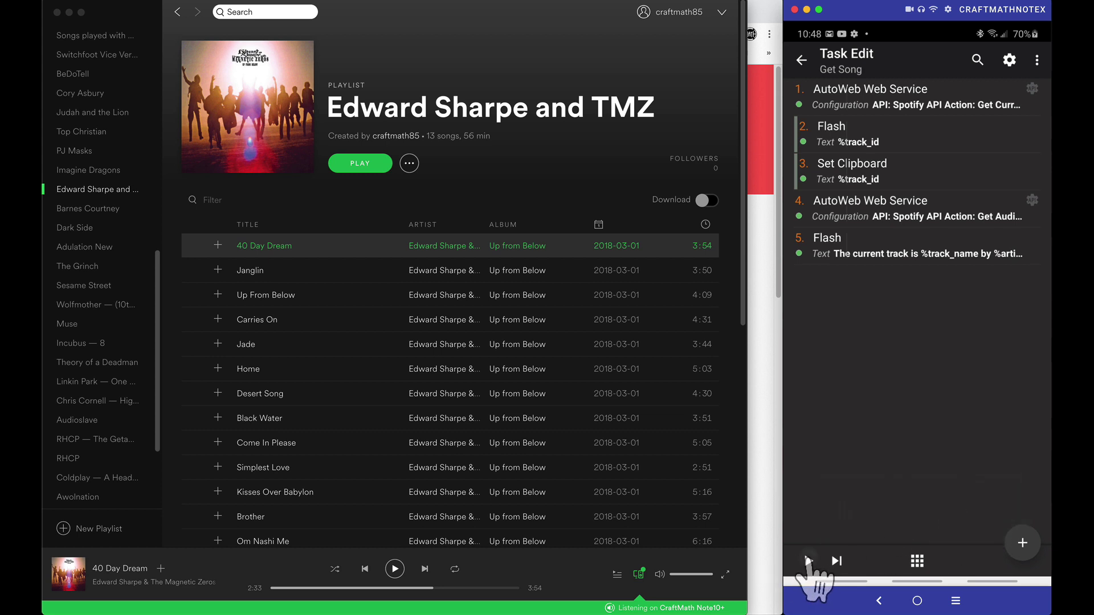
pyautogui.click(808, 561)
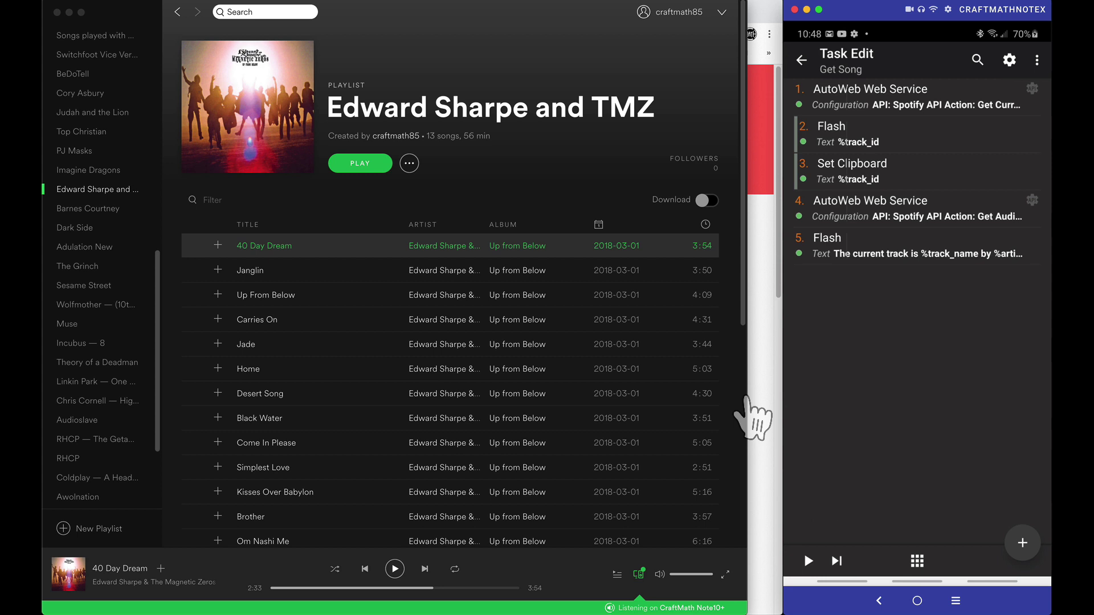
pyautogui.click(761, 354)
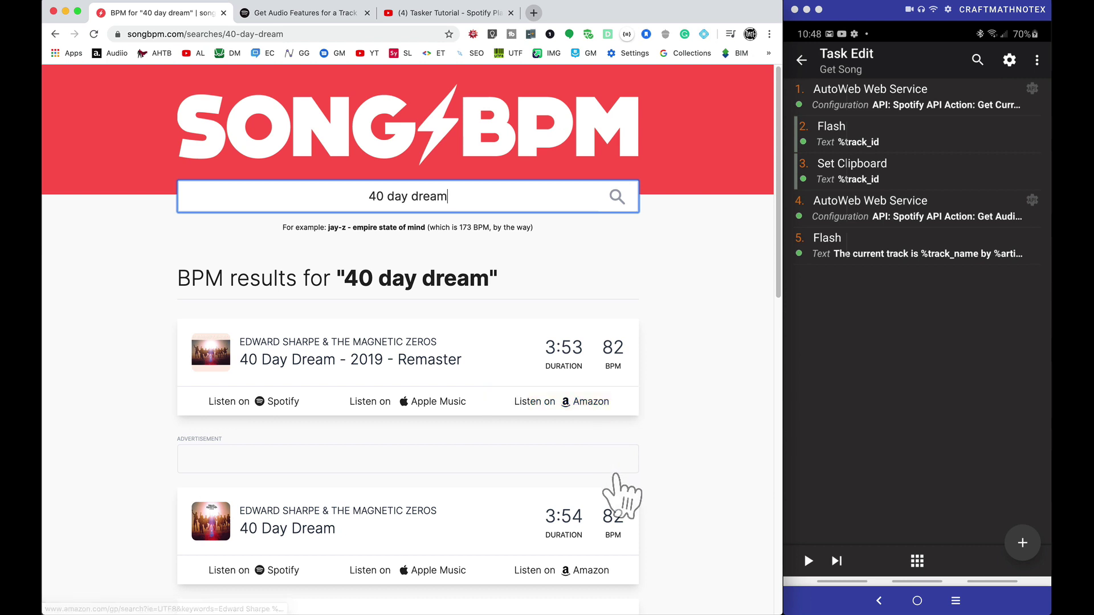
# Play The Getaway, check its 114 BPM on SongBPM, and rerun the Get Song task
pyautogui.press('super+Tab')
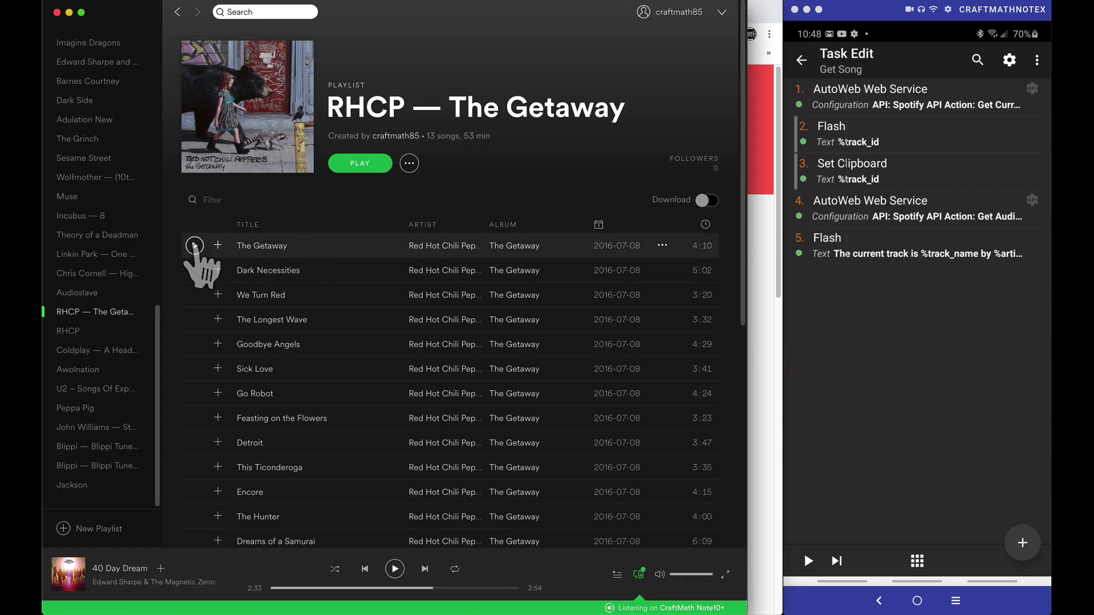
pyautogui.click(194, 246)
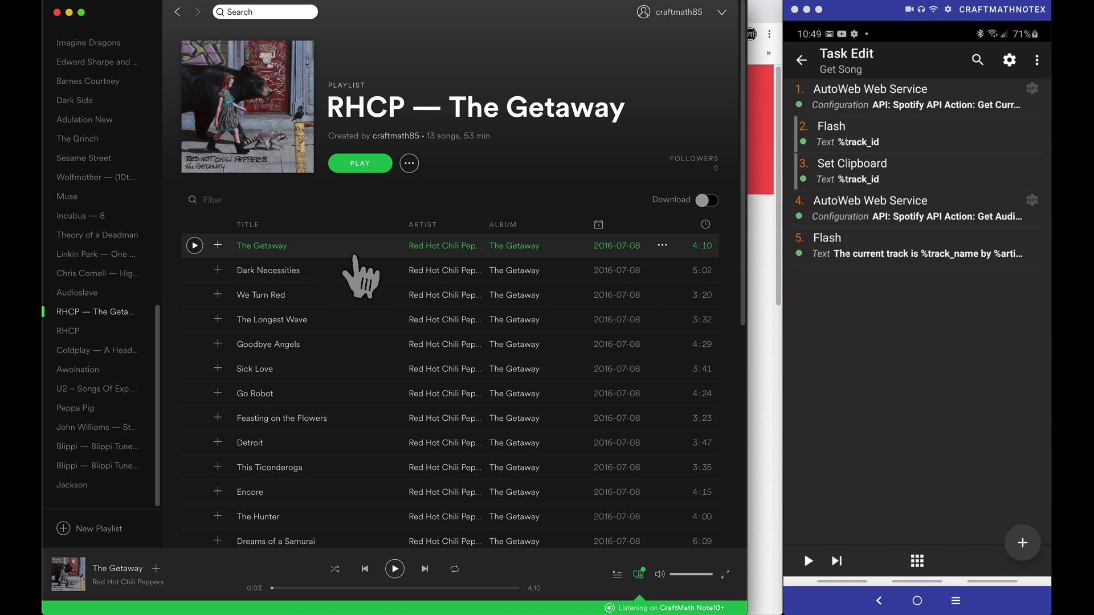
pyautogui.click(761, 363)
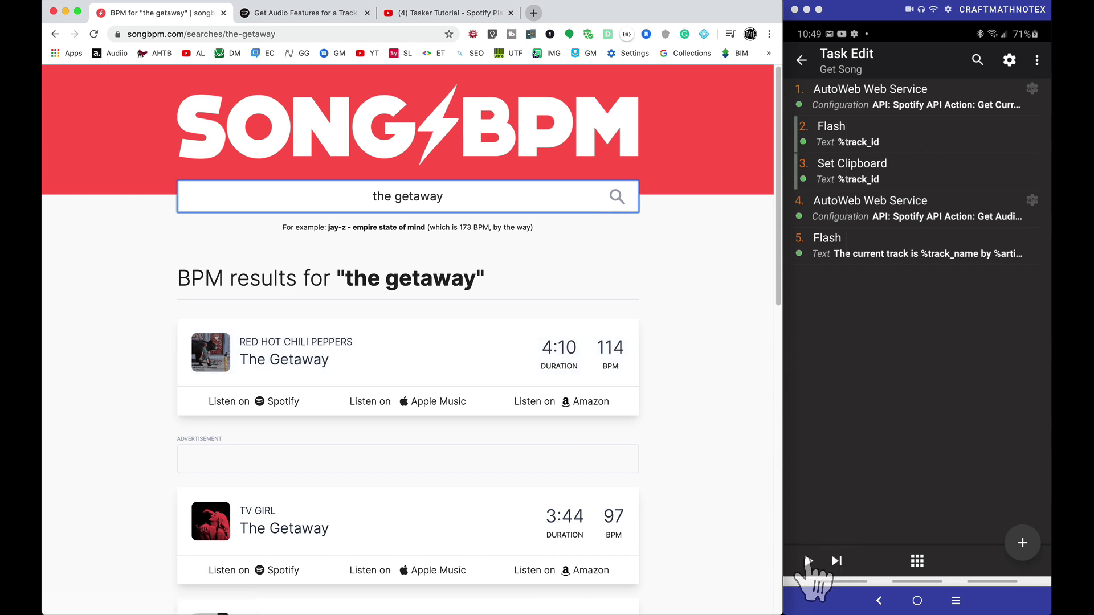
pyautogui.click(807, 561)
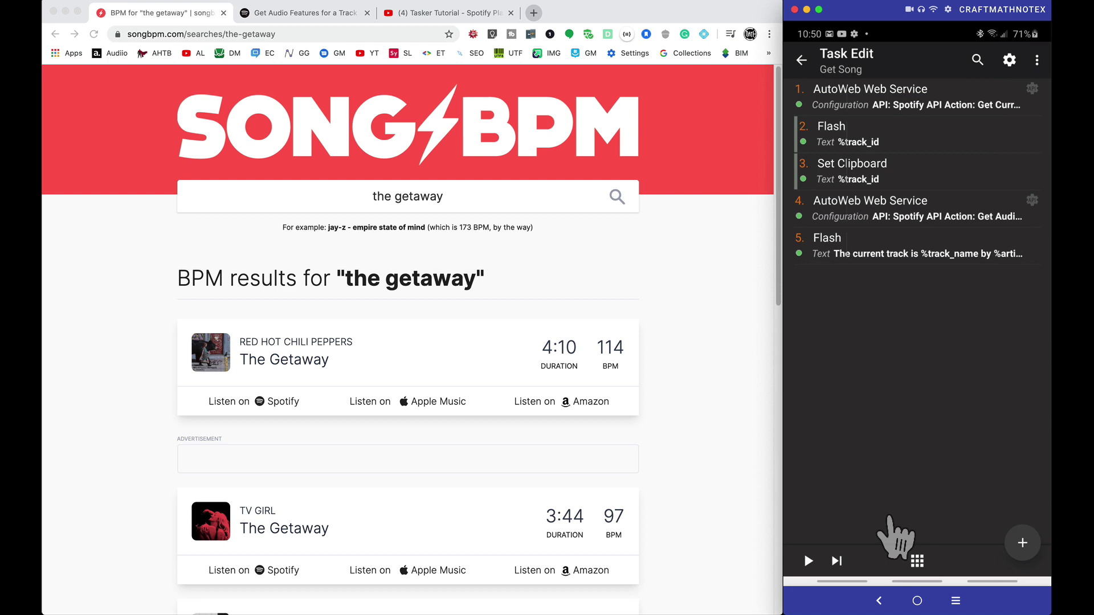
# Scroll the Get Audio Features docs to the tempo row of the Audio Features Object table
pyautogui.click(306, 13)
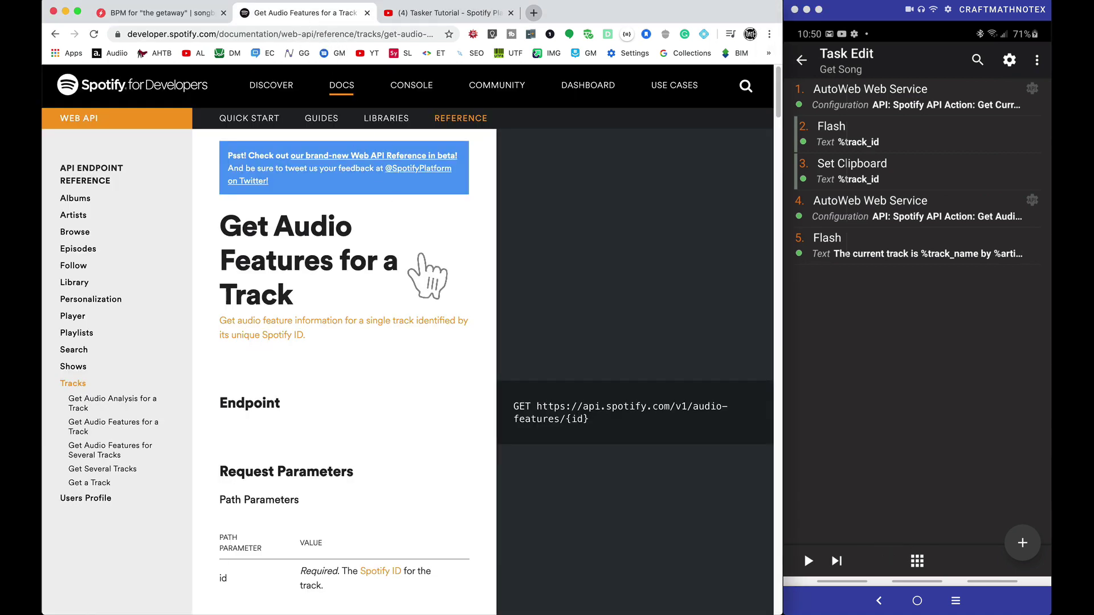
pyautogui.scroll(-6, 365, 342)
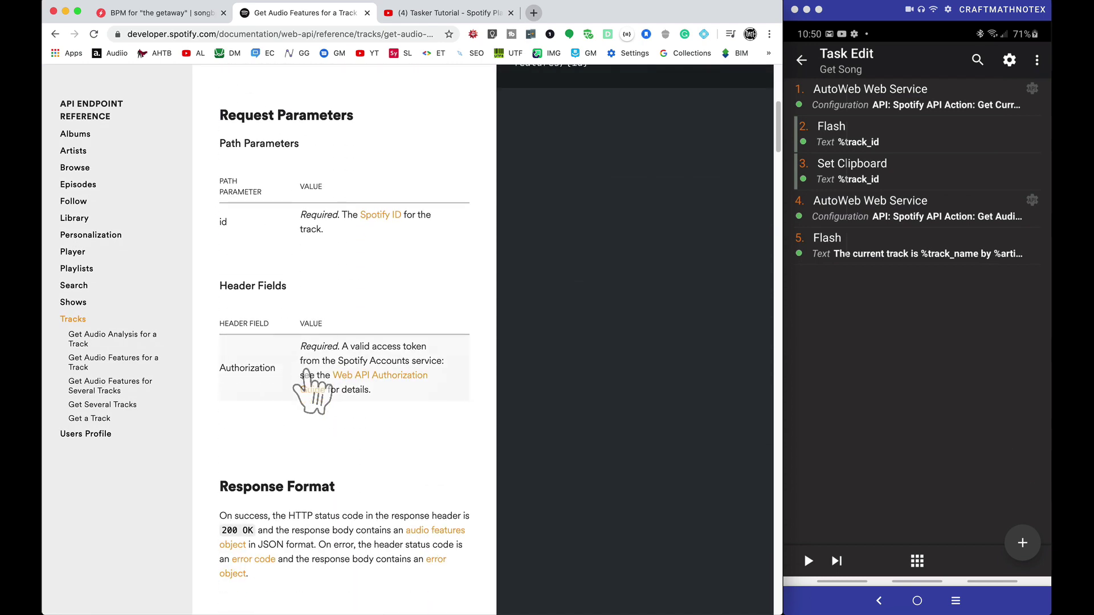
pyautogui.scroll(-9, 311, 393)
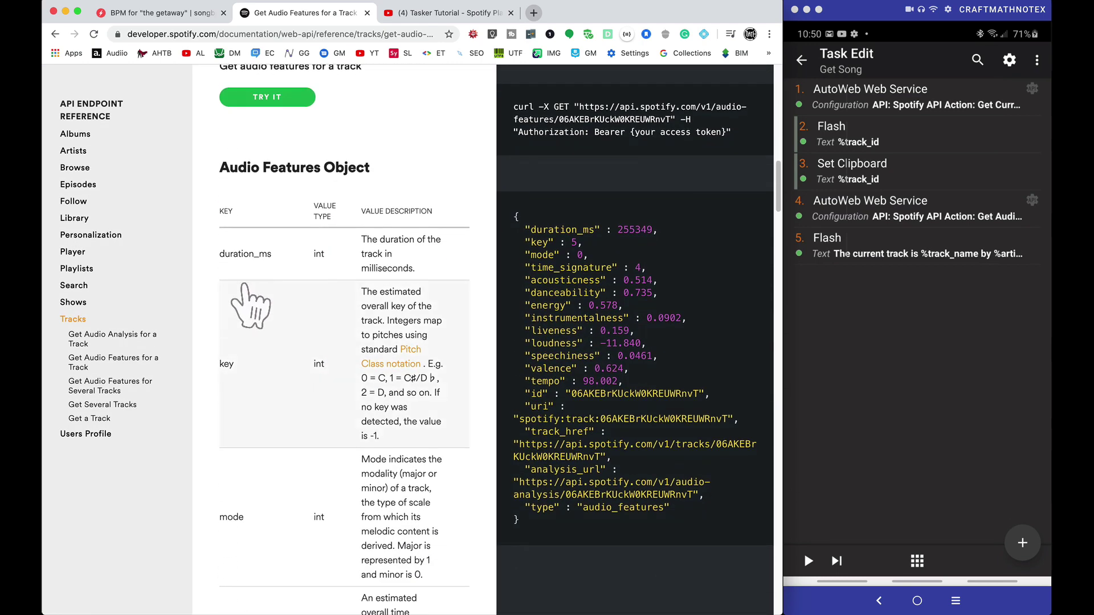
pyautogui.scroll(-7, 250, 307)
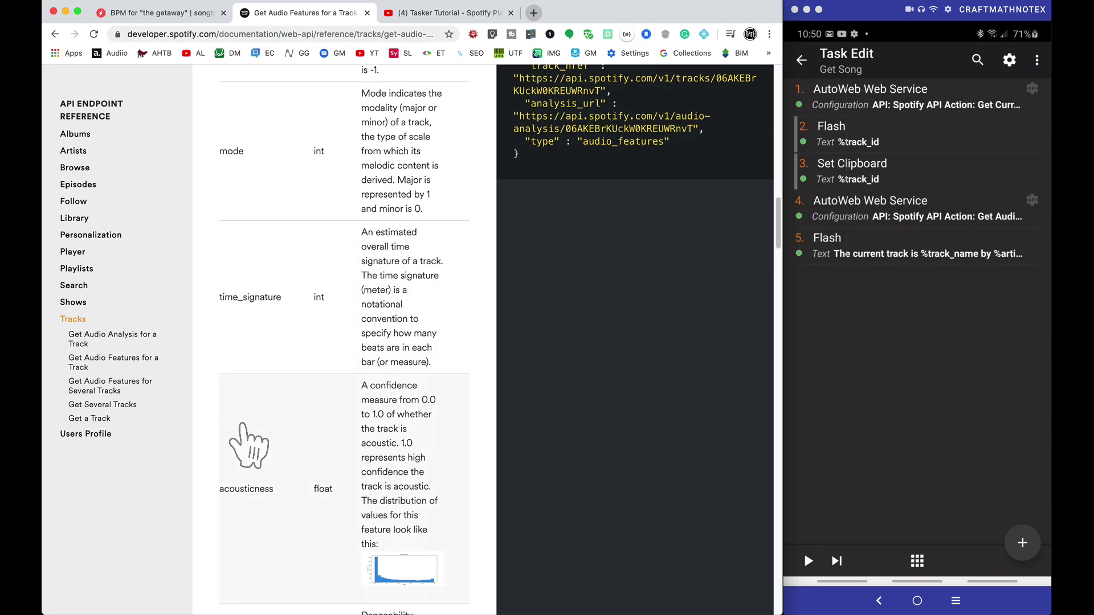
pyautogui.scroll(-5, 244, 439)
pyautogui.scroll(-3, 292, 403)
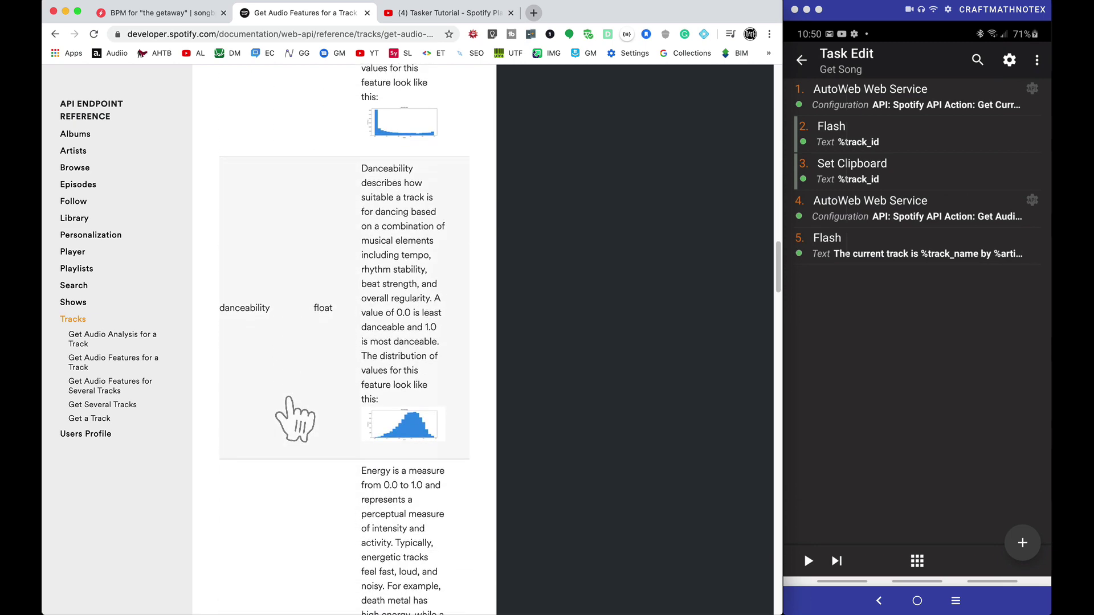
pyautogui.scroll(-15, 293, 416)
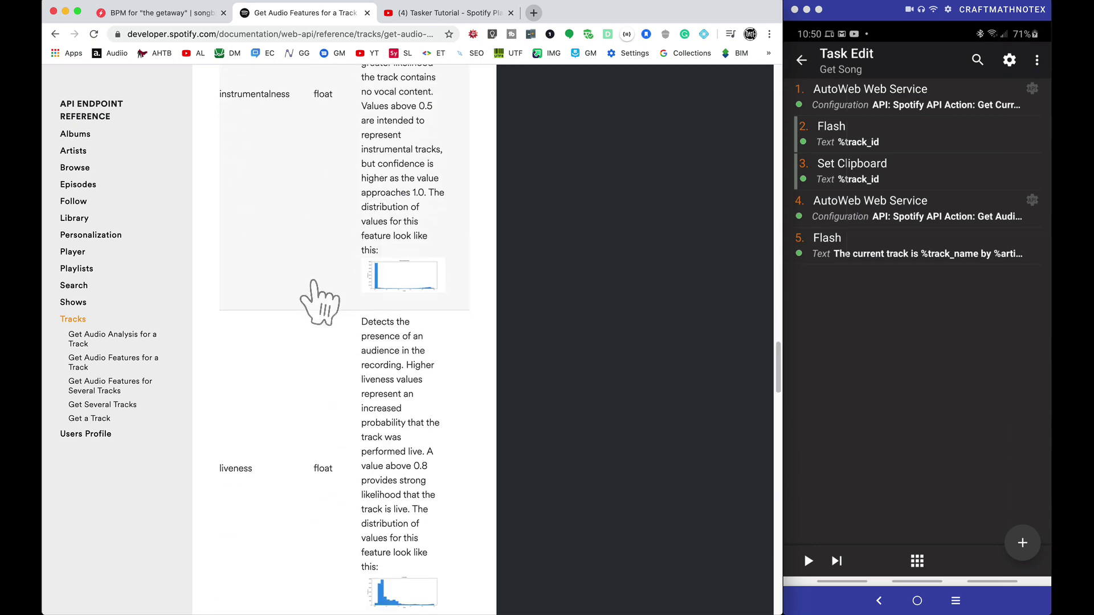
pyautogui.scroll(-15, 314, 282)
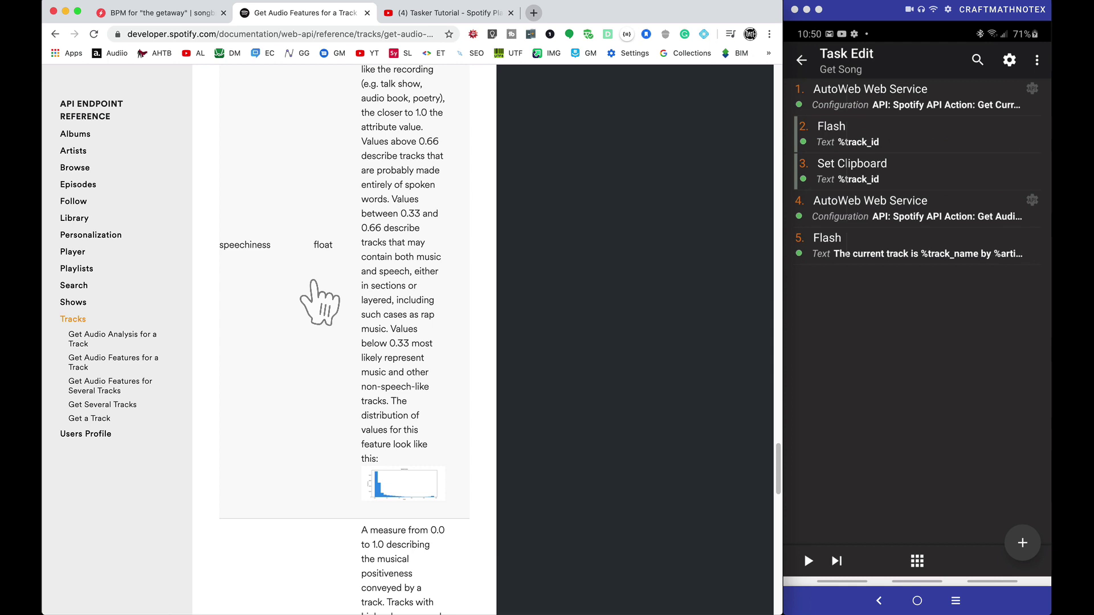
pyautogui.scroll(-15, 319, 302)
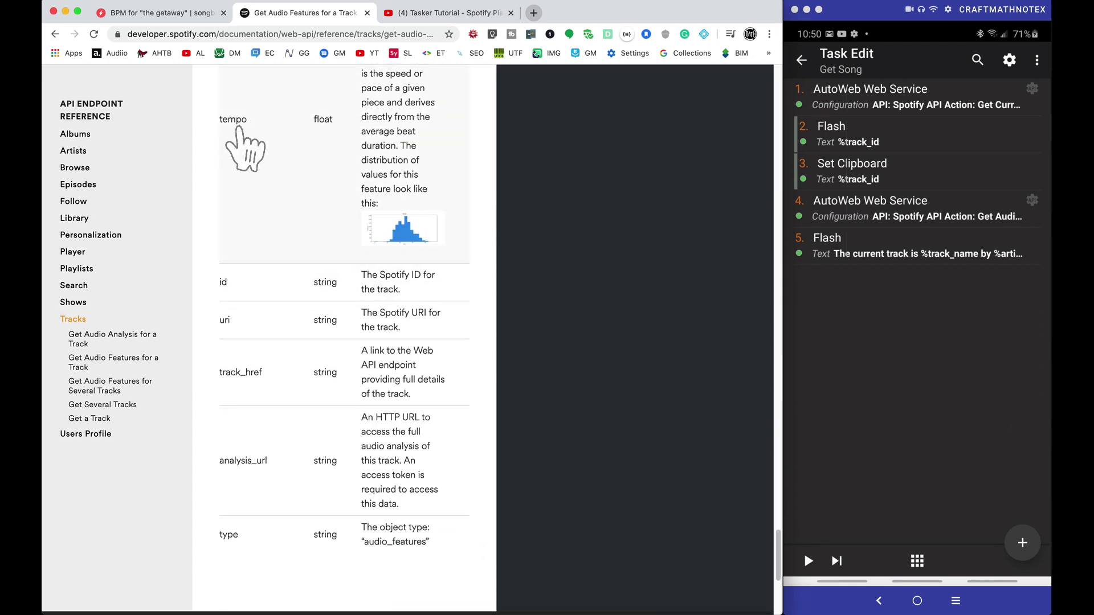
pyautogui.scroll(2, 239, 137)
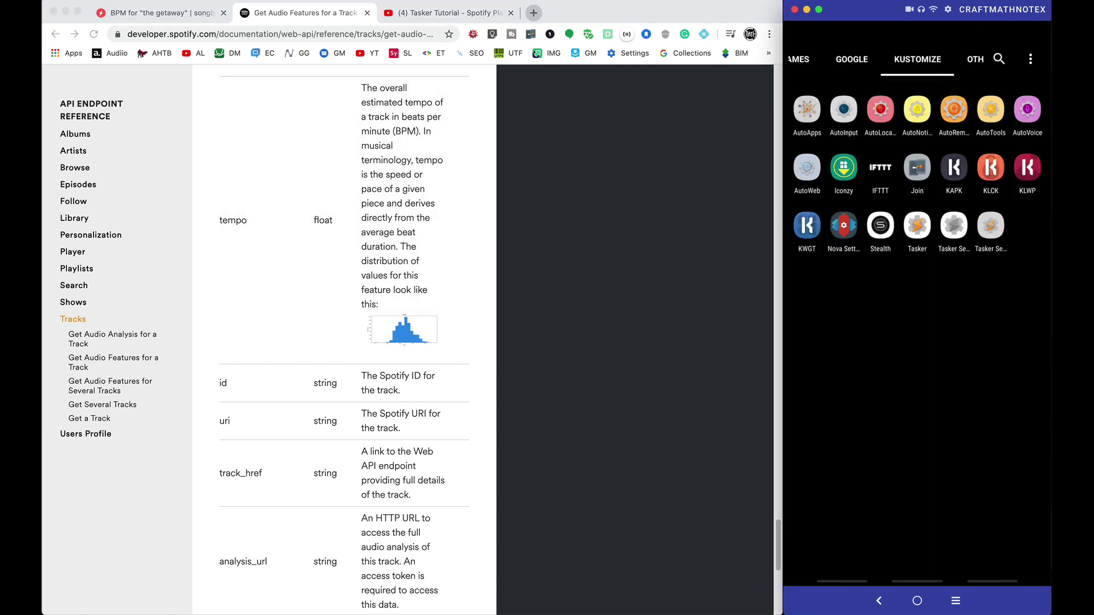
# Launch AutoWeb and open the imported Spotify service's API Actions list, scrolling to Get Audio Features
pyautogui.click(806, 169)
pyautogui.click(863, 140)
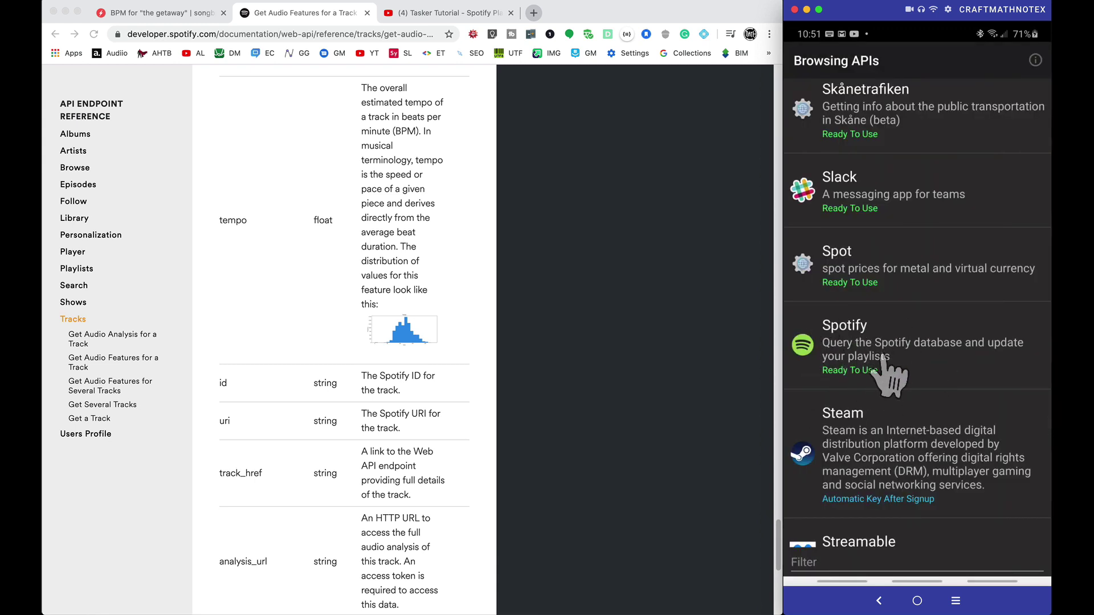
pyautogui.click(878, 600)
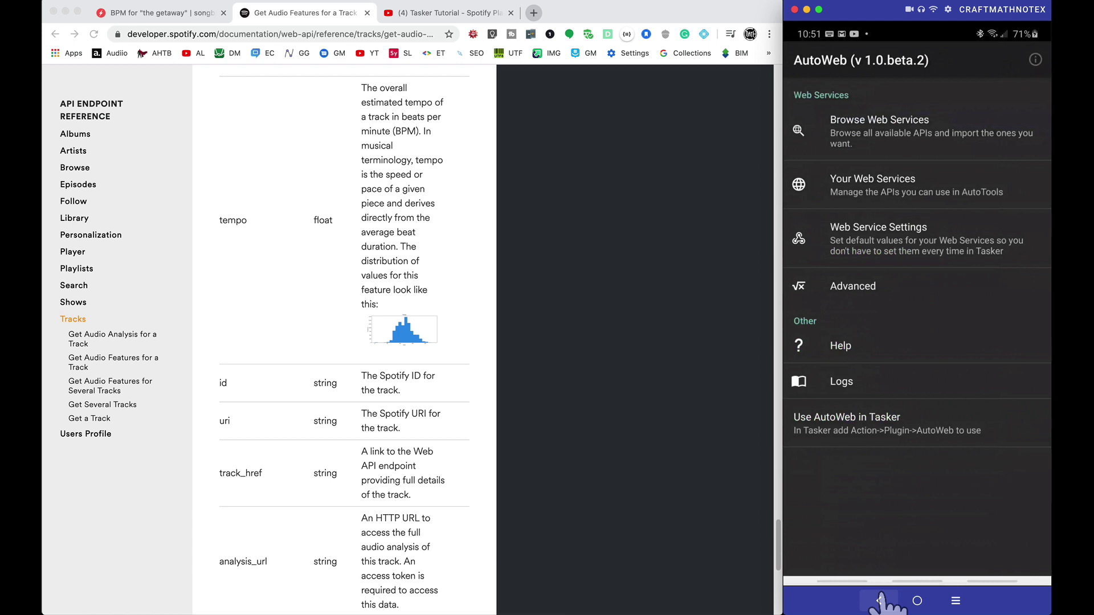
pyautogui.click(842, 192)
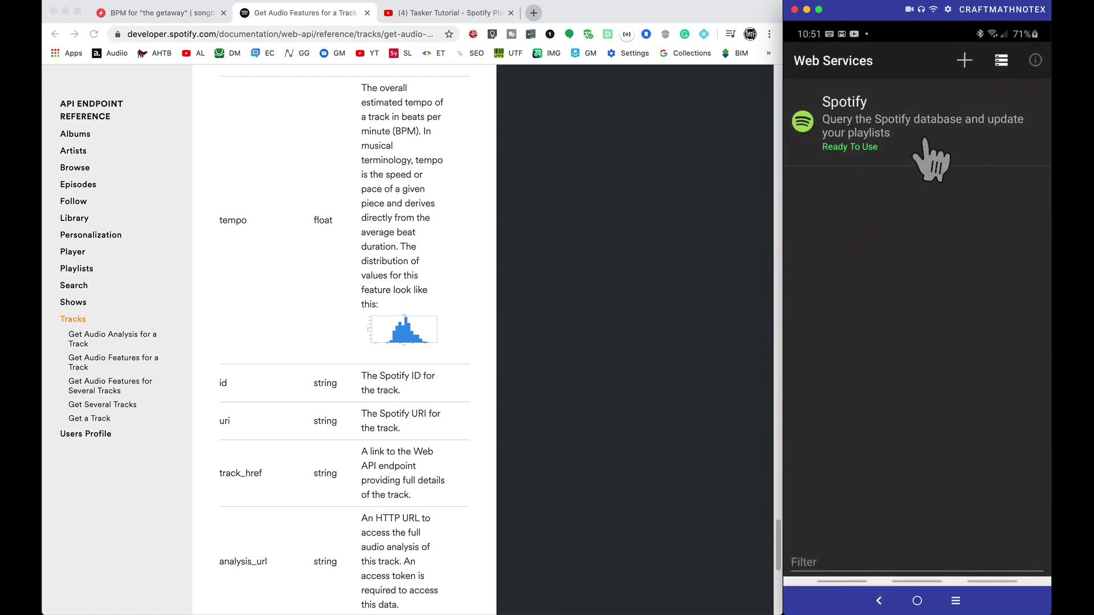
pyautogui.click(877, 150)
pyautogui.scroll(2, 900, 139)
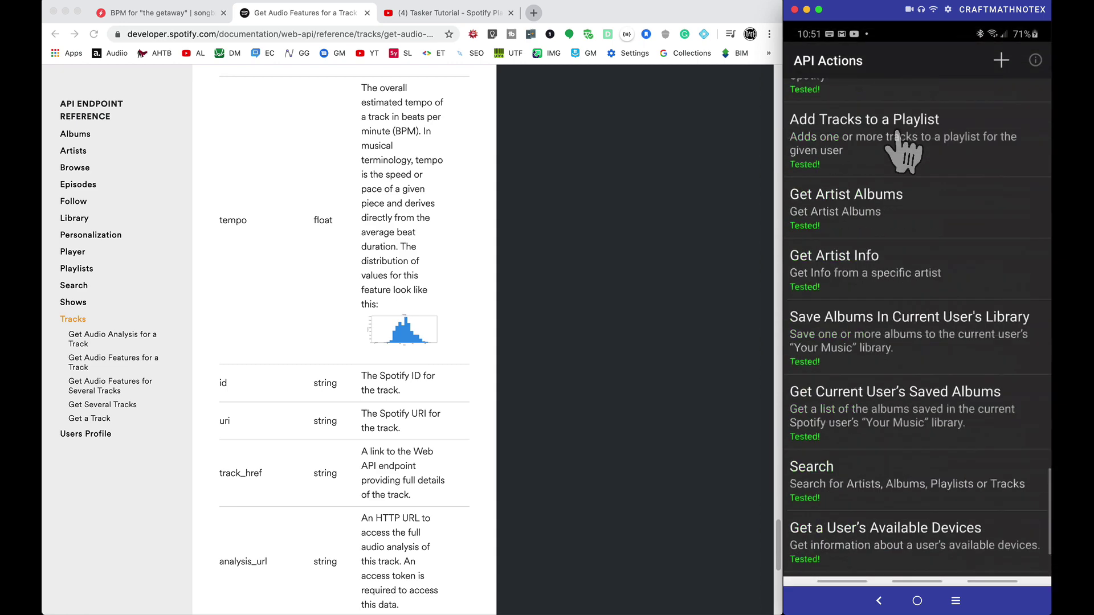
pyautogui.scroll(10, 903, 151)
pyautogui.scroll(-15, 903, 151)
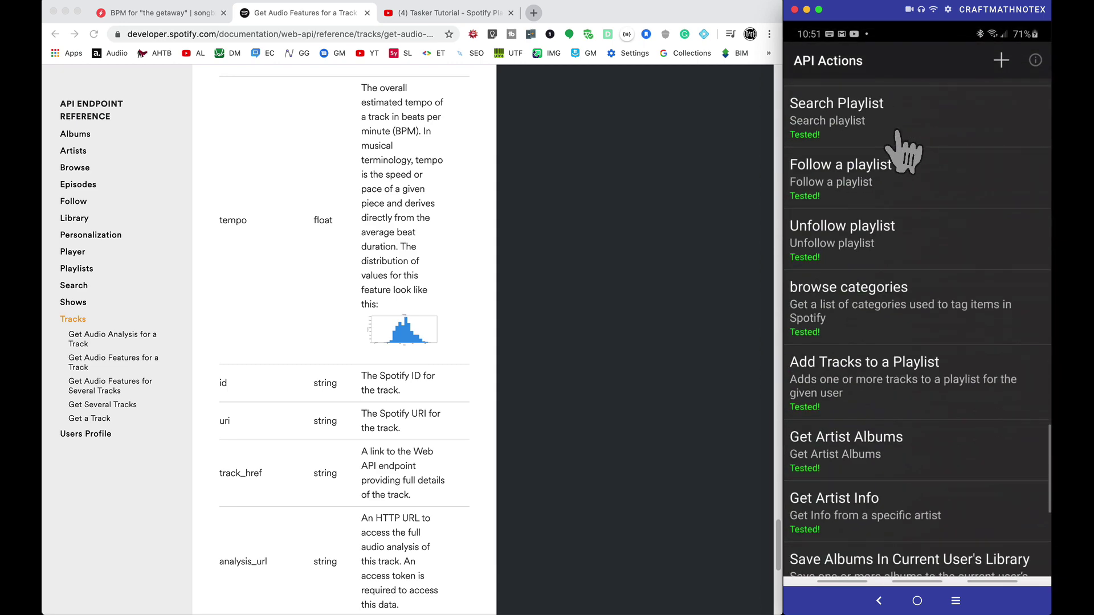
pyautogui.scroll(-6, 903, 151)
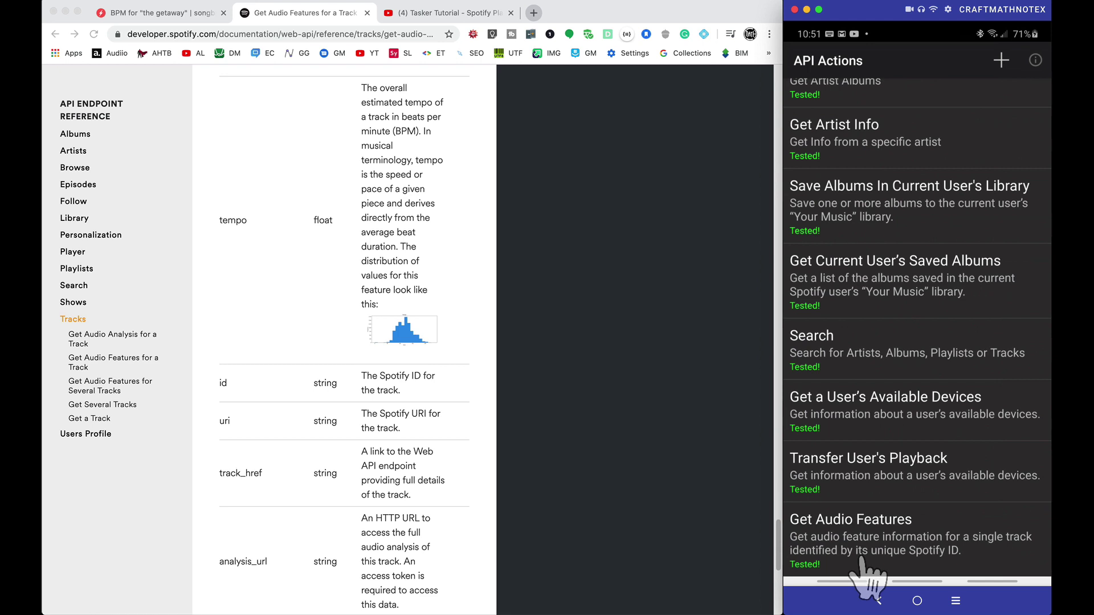
pyautogui.click(879, 539)
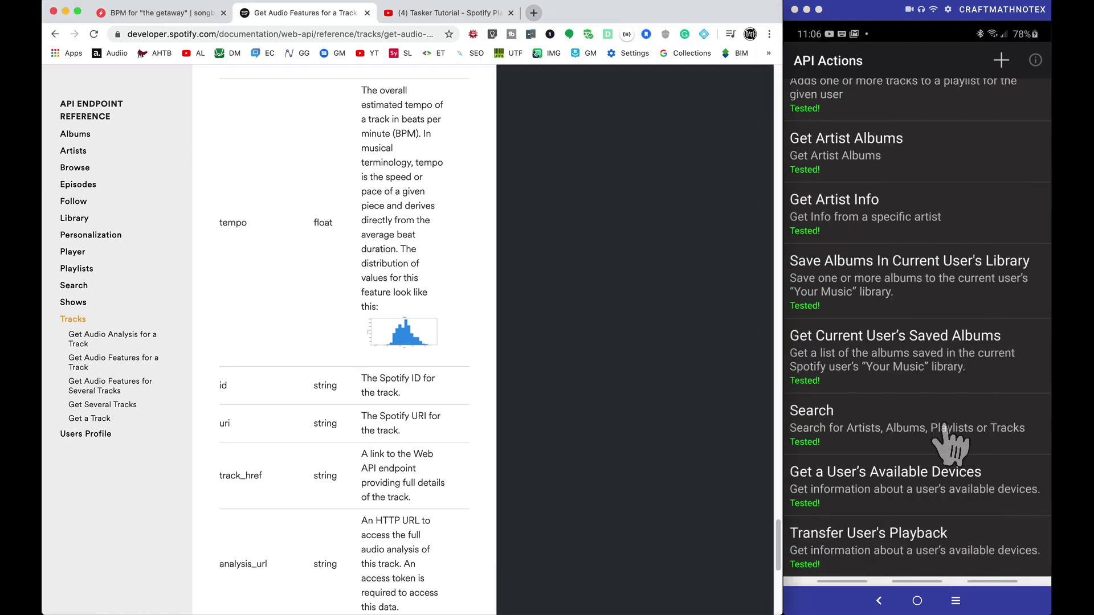
# Start a new Spotify API action and accept help creating it
pyautogui.click(1001, 61)
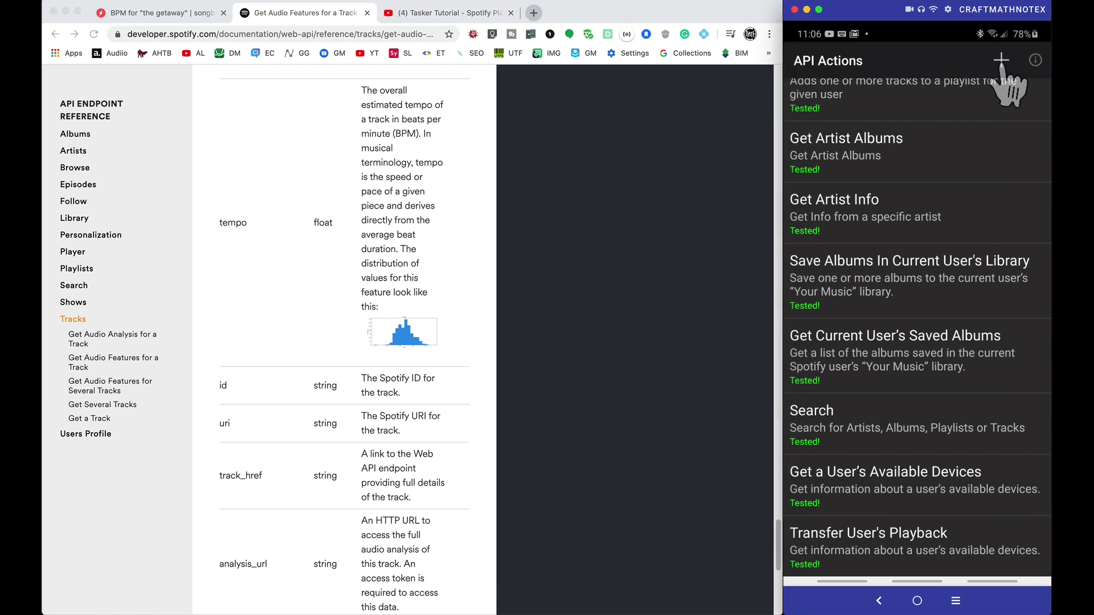
pyautogui.click(1001, 61)
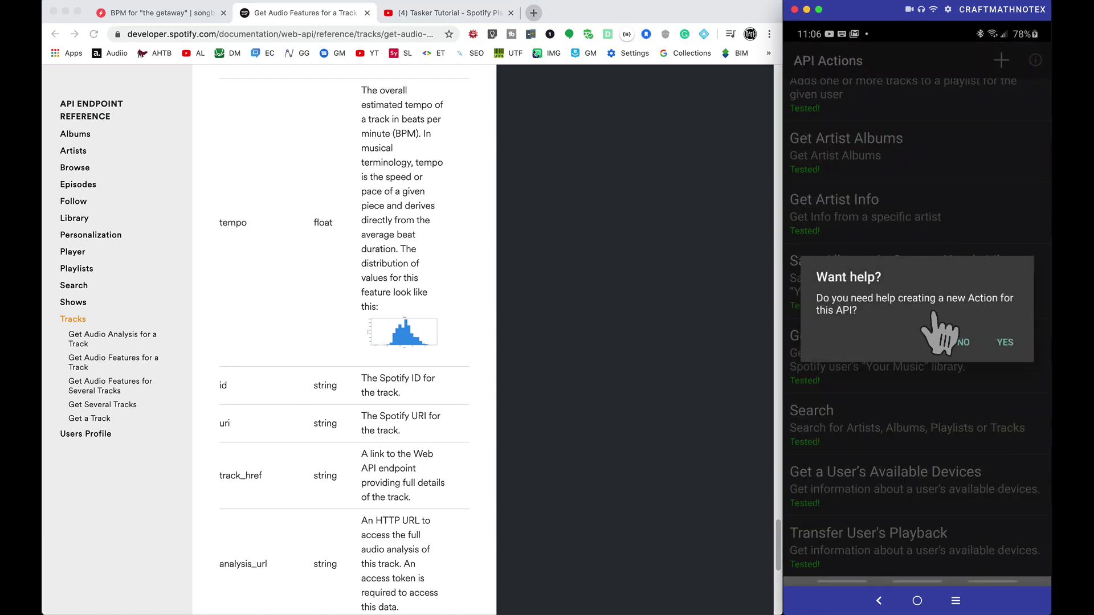
pyautogui.click(1004, 344)
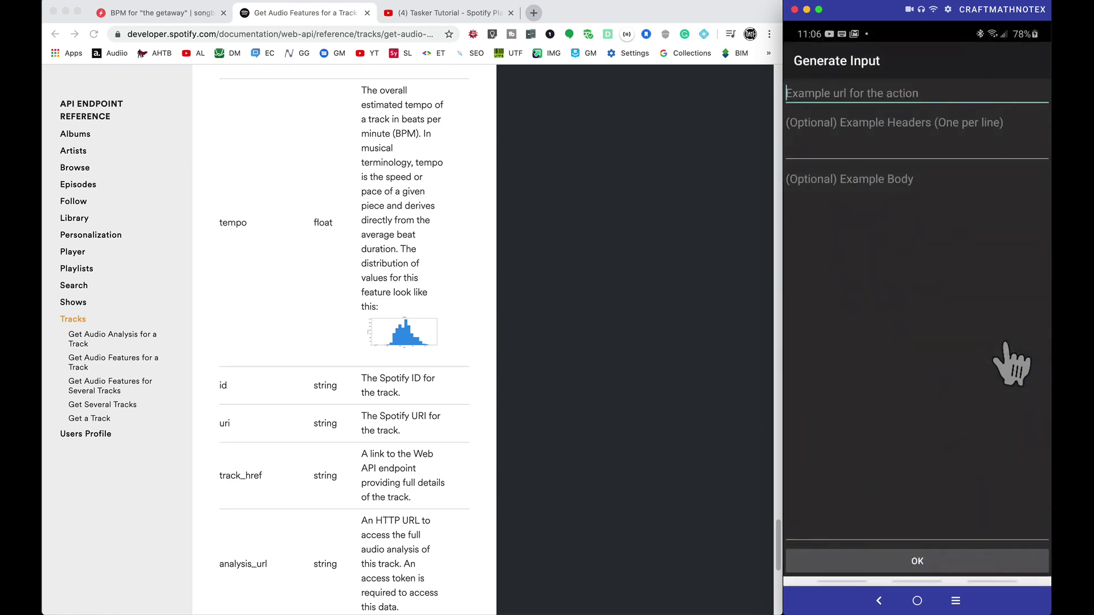
pyautogui.scroll(20, 431, 331)
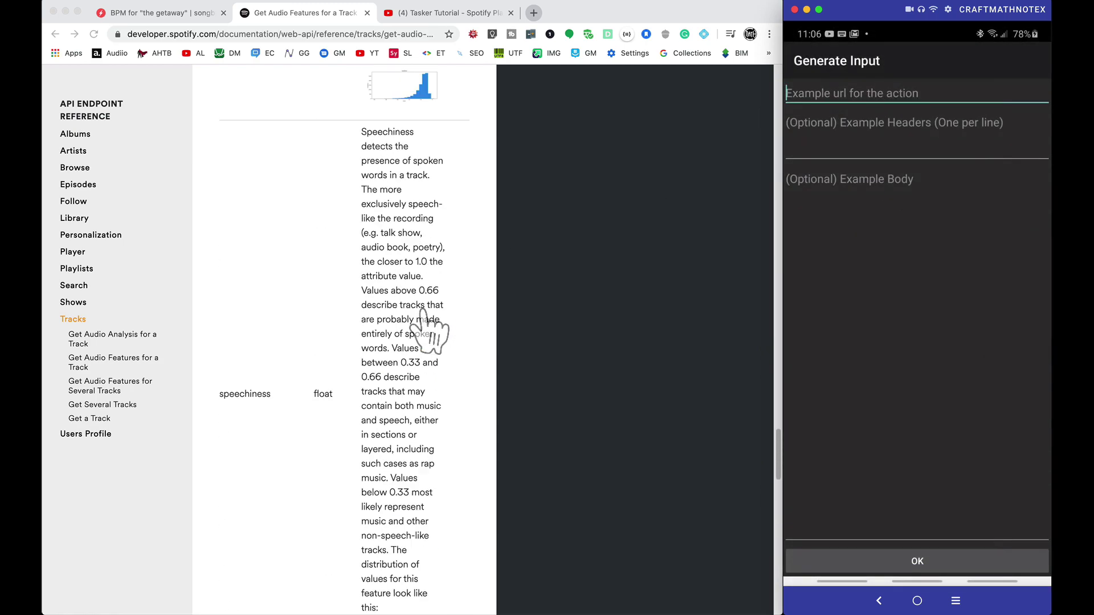
pyautogui.scroll(8, 428, 331)
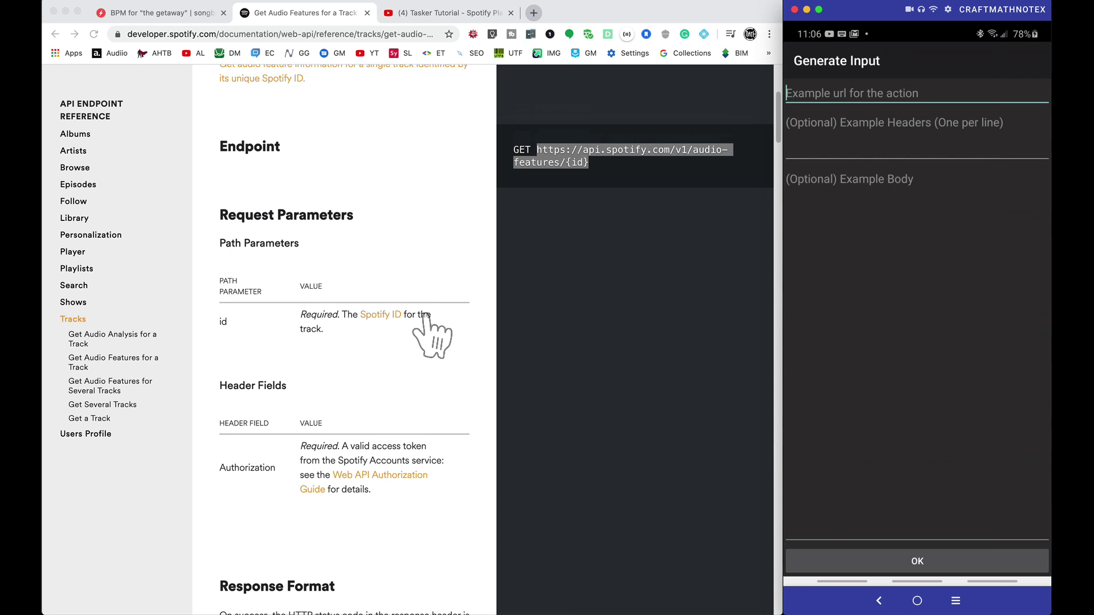
pyautogui.click(540, 194)
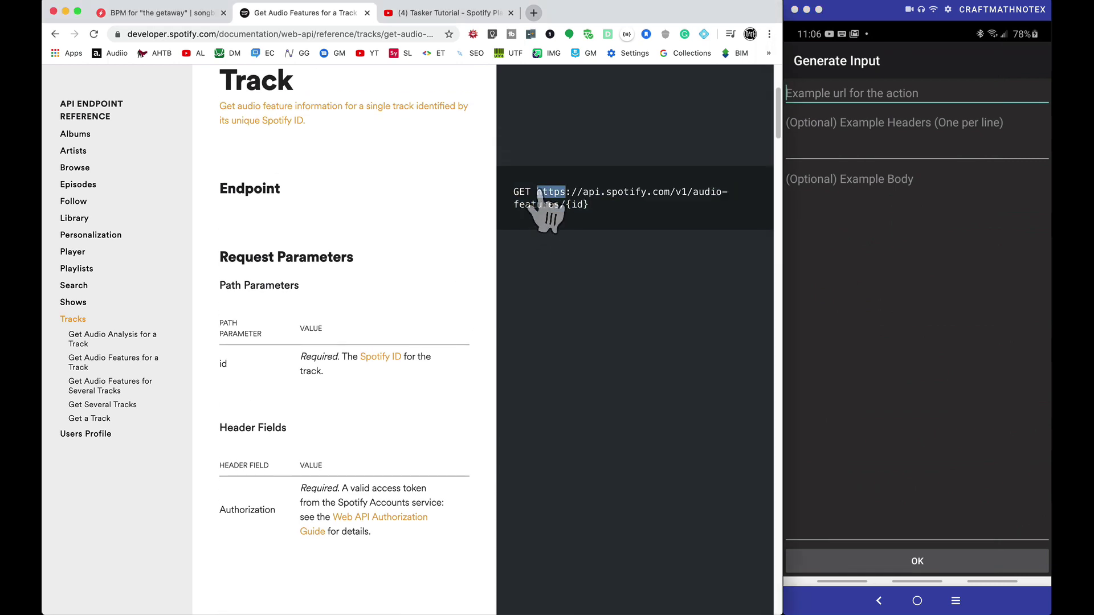
pyautogui.moveTo(537, 191); pyautogui.dragTo(599, 209)
pyautogui.press('super+c')
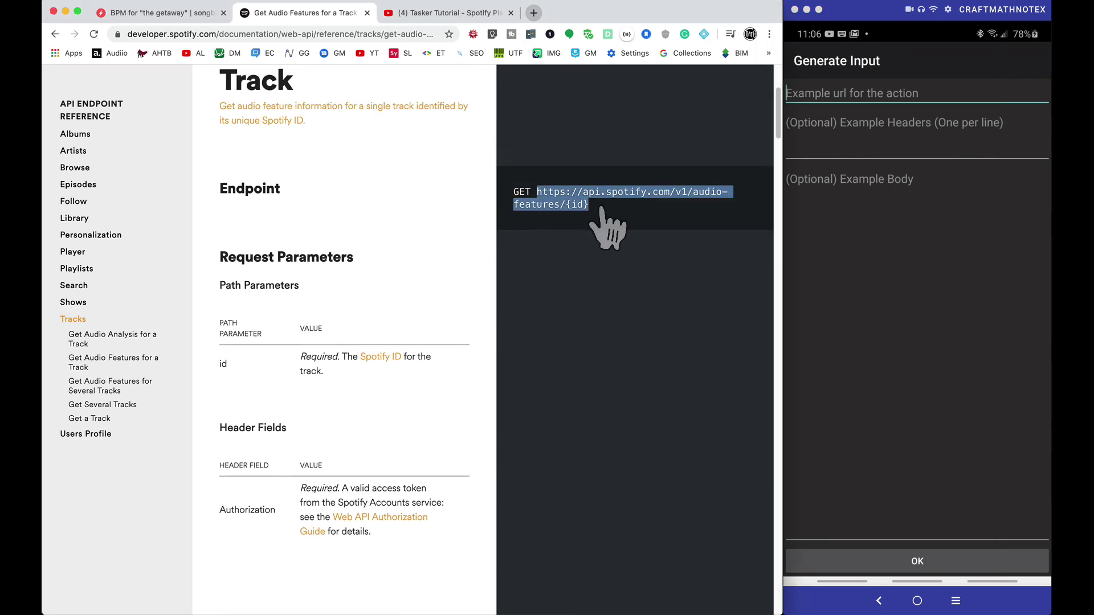
pyautogui.click(826, 94)
pyautogui.press('super+v')
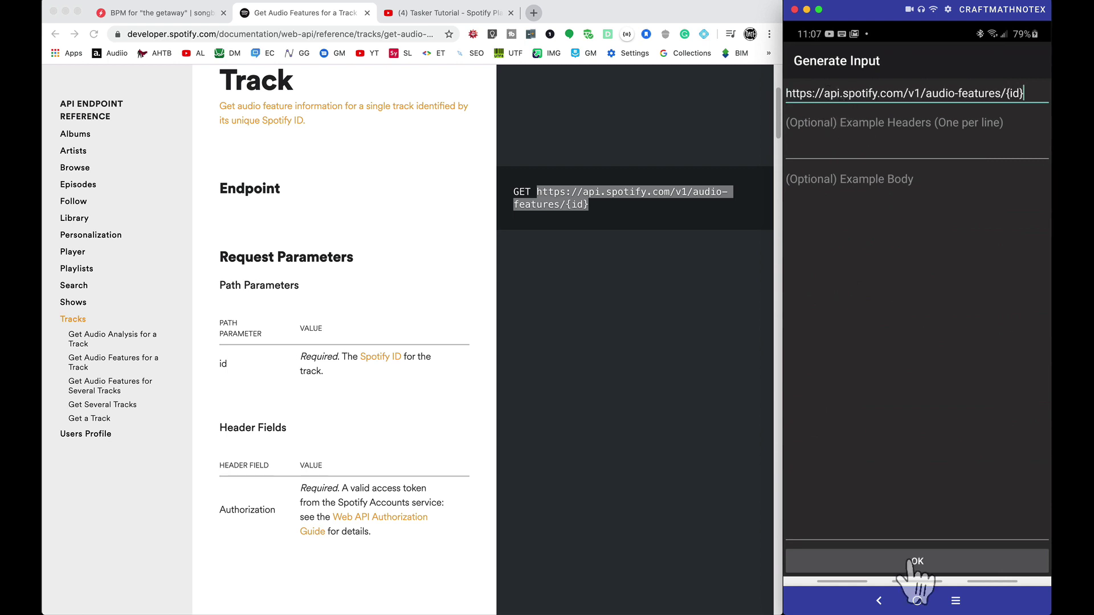
pyautogui.click(917, 562)
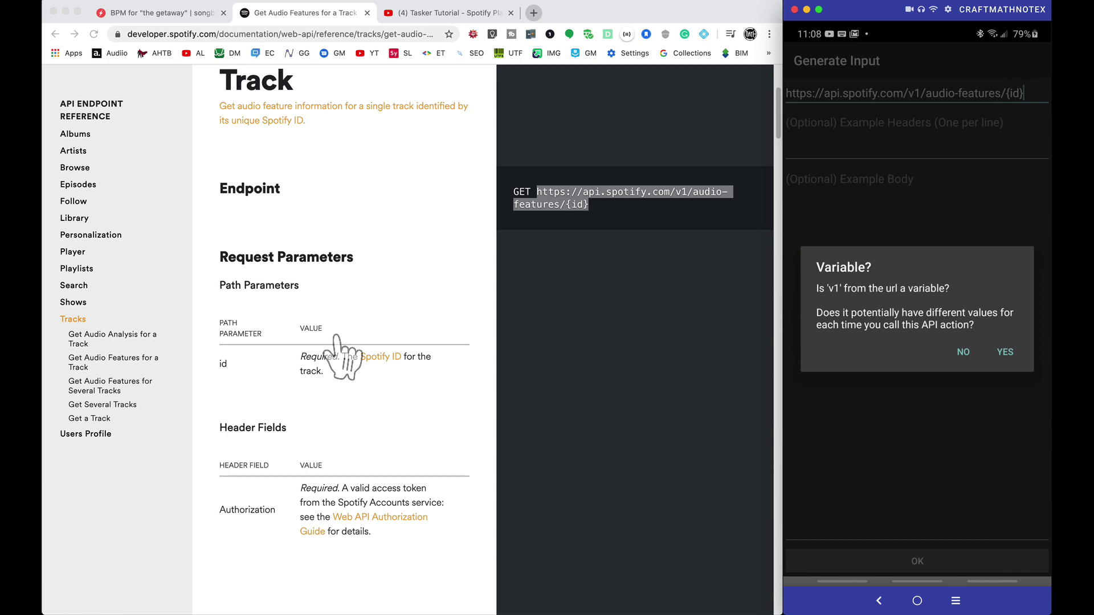
# Mark v1 and audio-features as non-variables and set id's default to 06AKEBrKUckW0KREUWRnvT
pyautogui.click(963, 353)
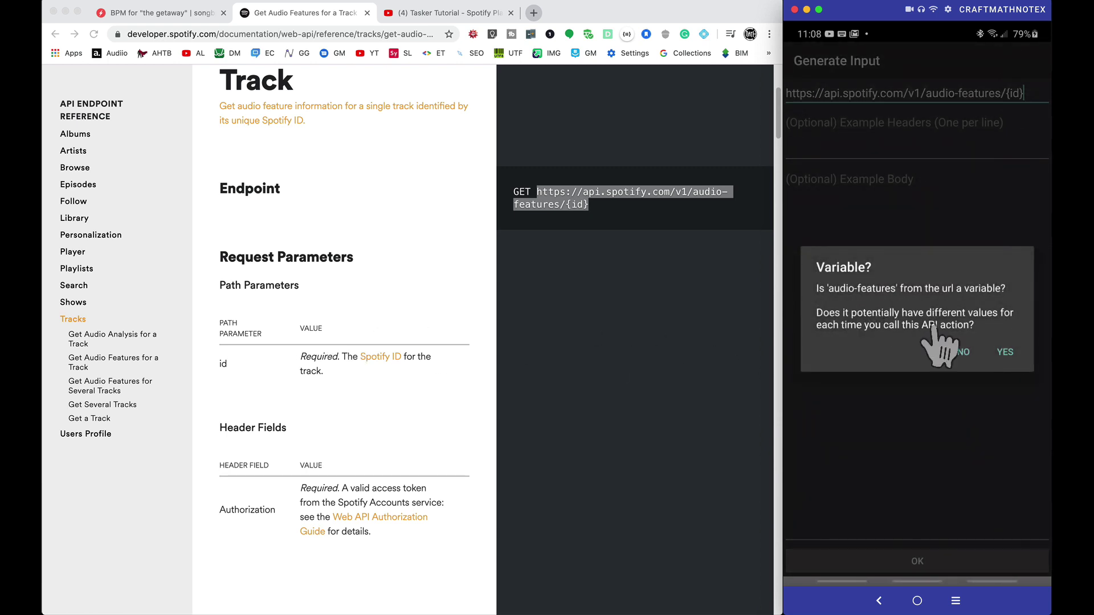
pyautogui.click(961, 353)
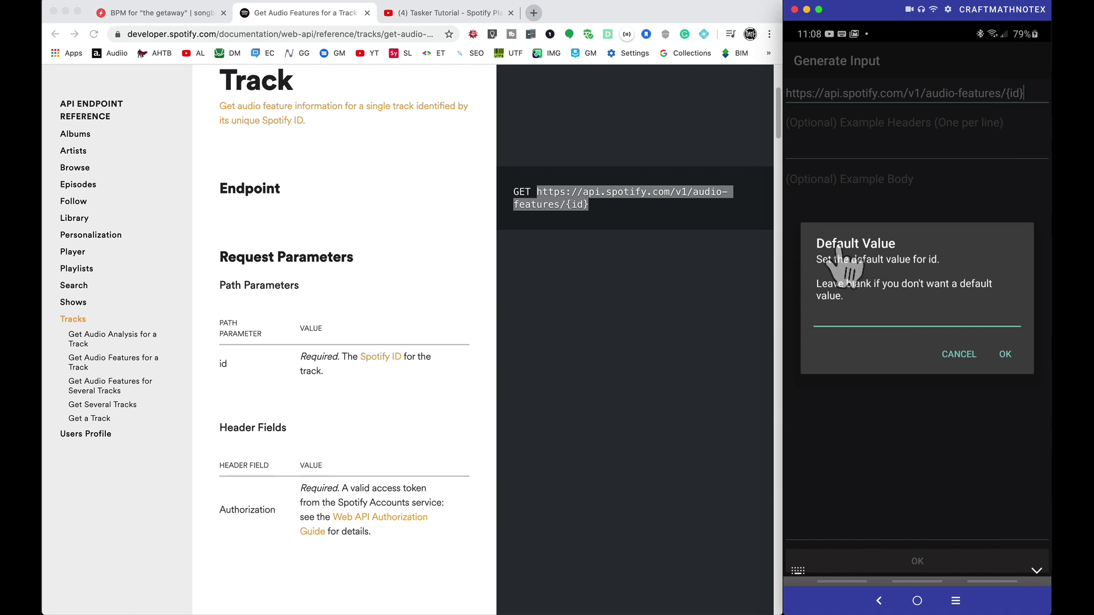
pyautogui.scroll(-2, 621, 275)
pyautogui.scroll(-10, 620, 274)
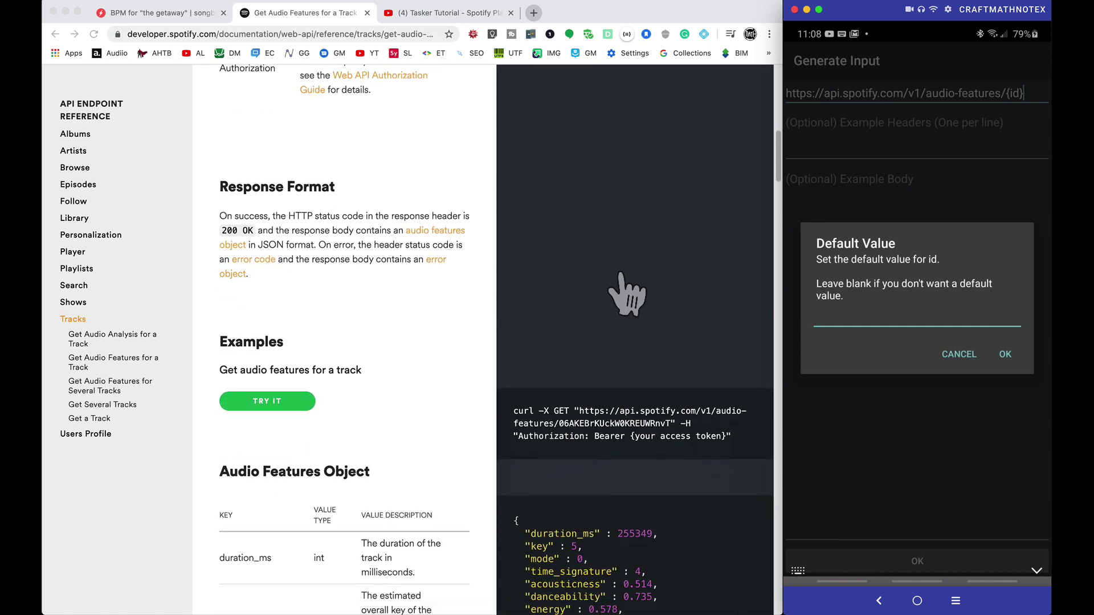
pyautogui.scroll(-2, 587, 389)
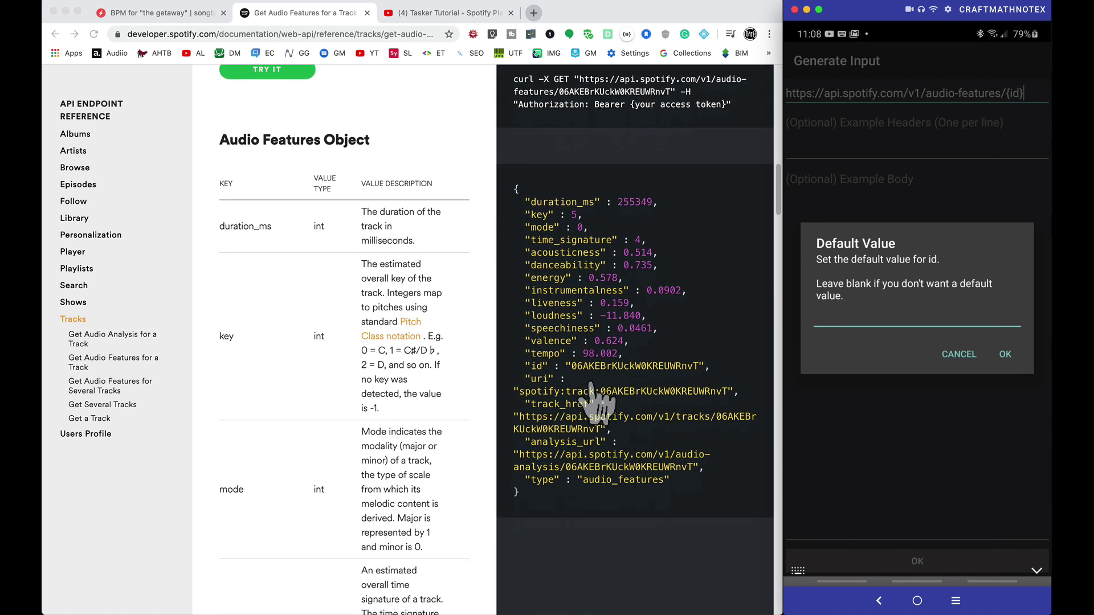
pyautogui.scroll(-1, 590, 386)
pyautogui.doubleClick(603, 359)
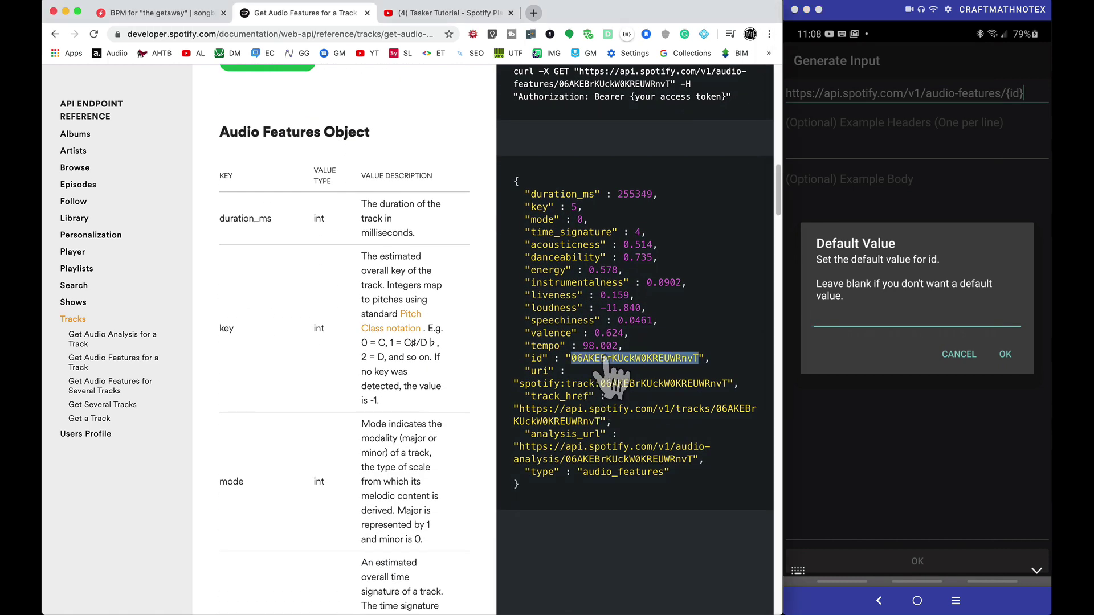
pyautogui.click(826, 323)
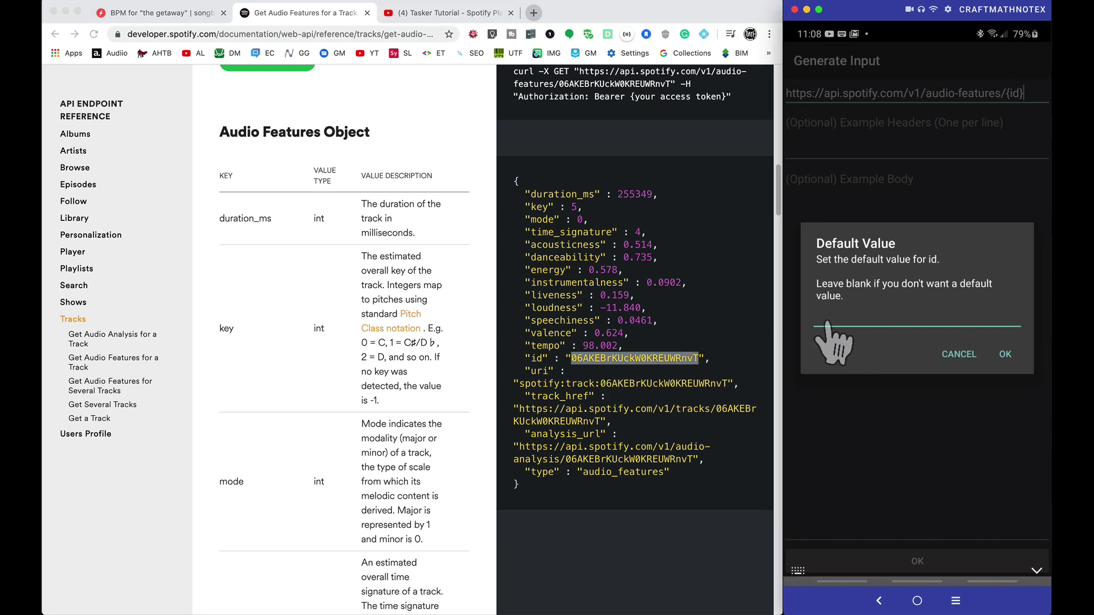
pyautogui.click(1005, 355)
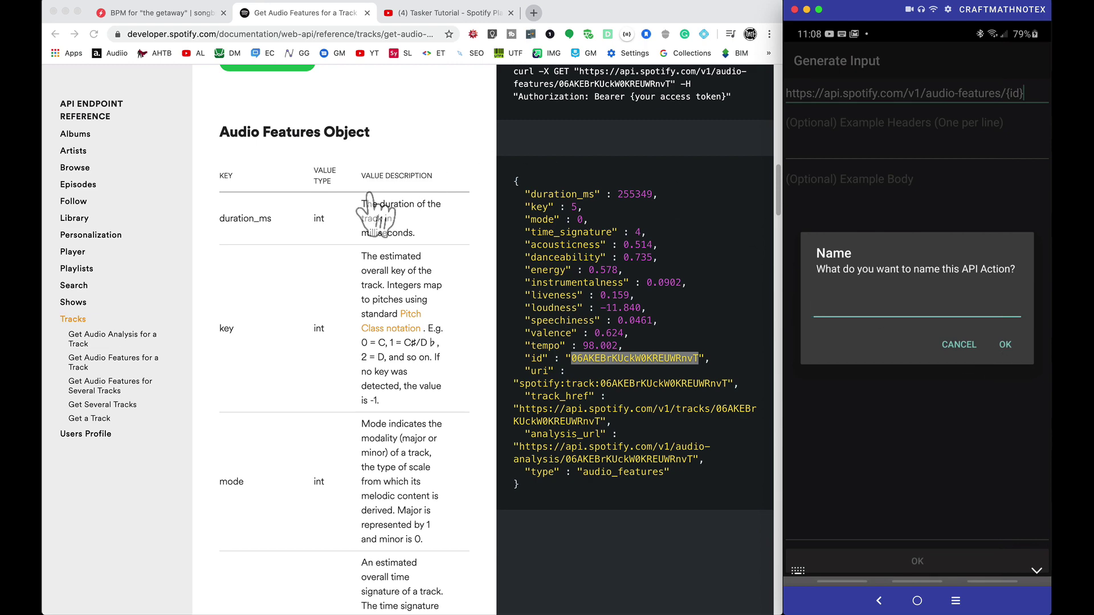
# Name the new action 'Get Audio Features' using the docs heading
pyautogui.scroll(10, 371, 211)
pyautogui.click(270, 237)
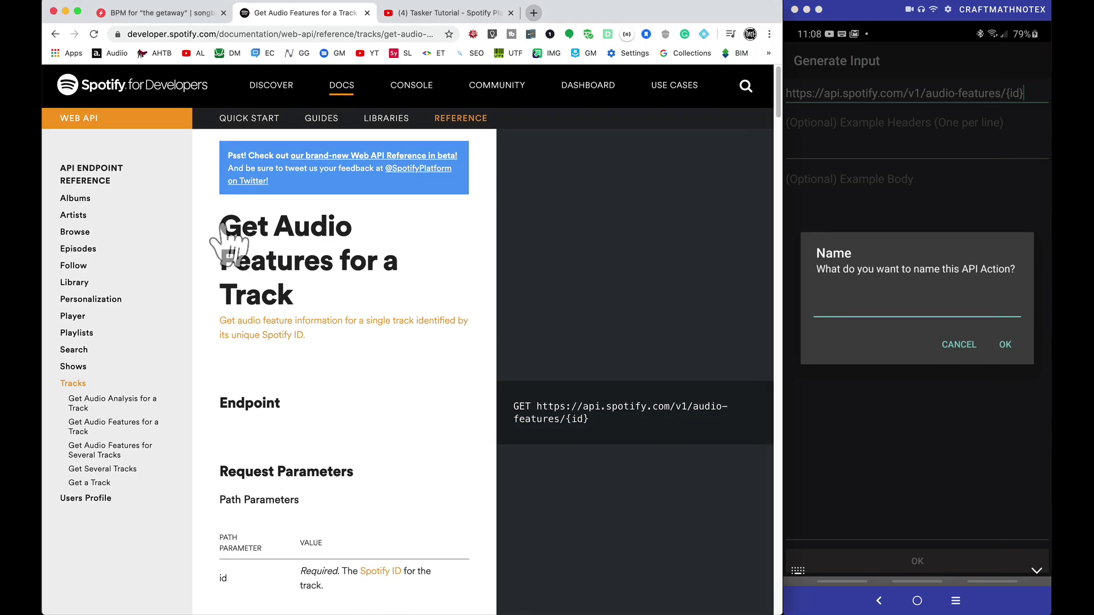
pyautogui.moveTo(221, 227); pyautogui.dragTo(330, 265)
pyautogui.press('super+c')
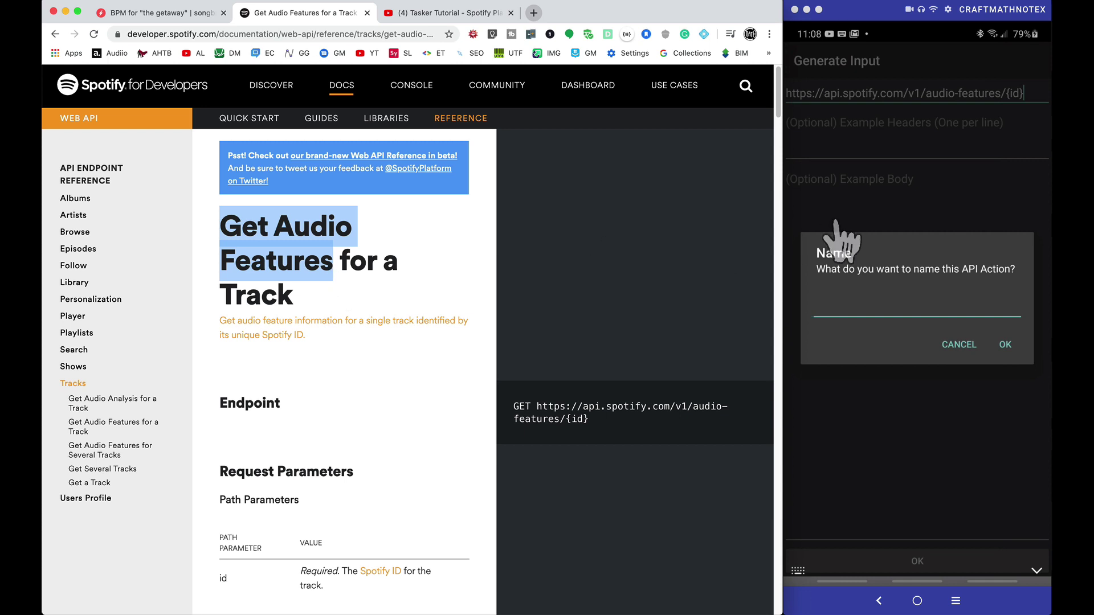
pyautogui.click(855, 304)
pyautogui.press('super+v')
pyautogui.click(1005, 344)
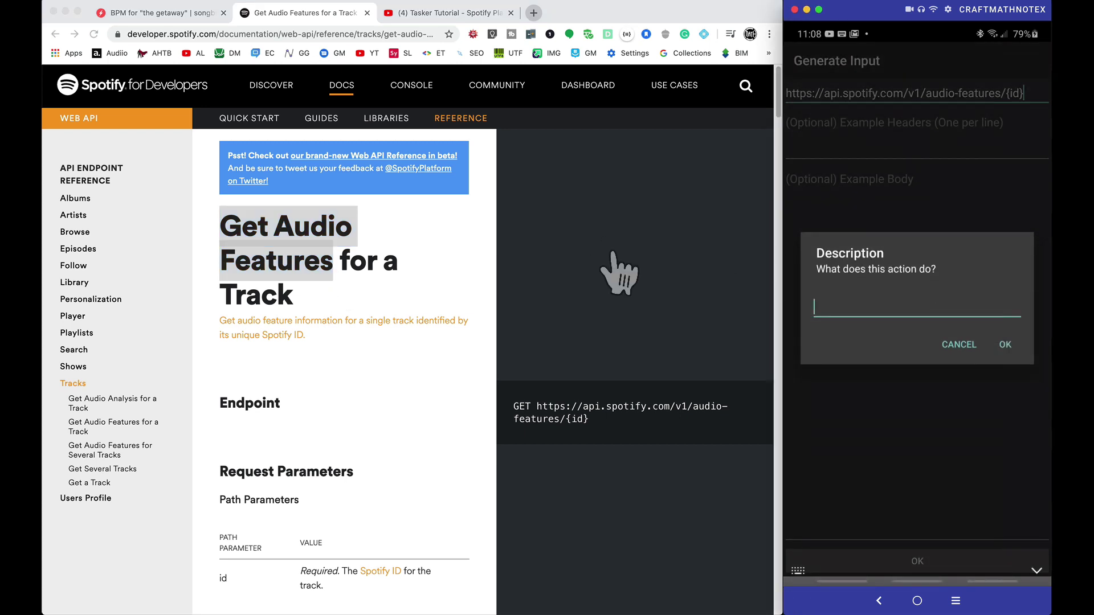
# Give it the docs' one-line description and set the request type to GET
pyautogui.moveTo(220, 321); pyautogui.dragTo(307, 336)
pyautogui.press('super+c')
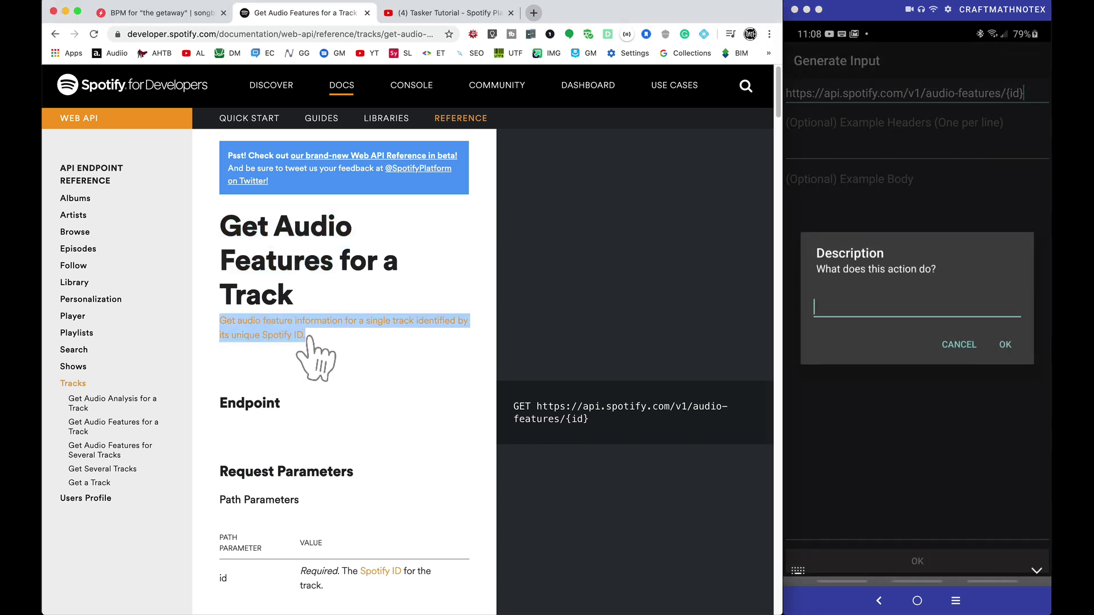
pyautogui.click(865, 303)
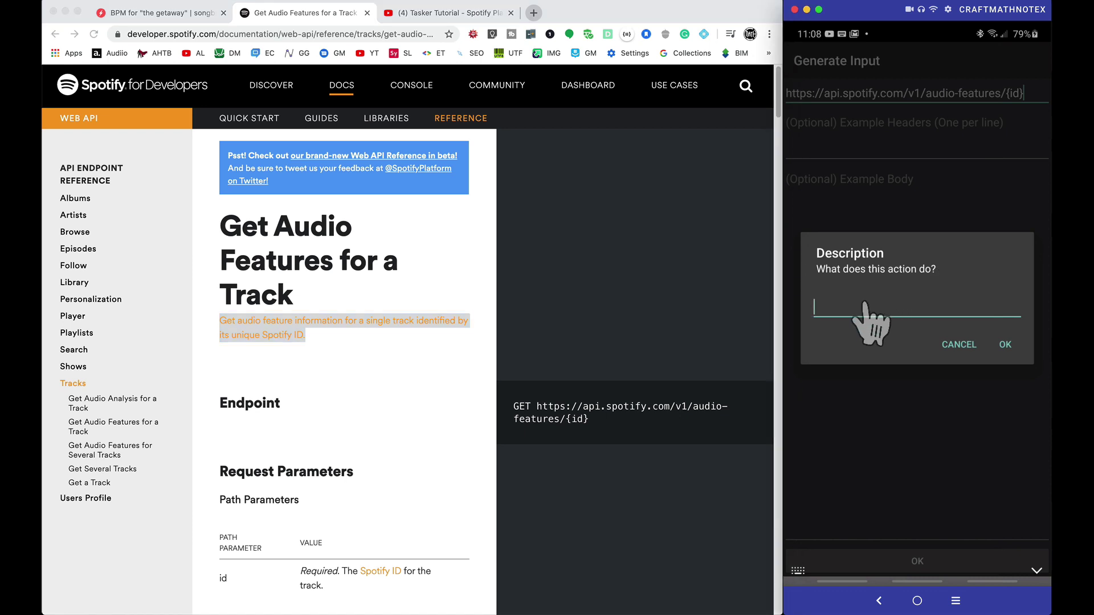
pyautogui.press('super+v')
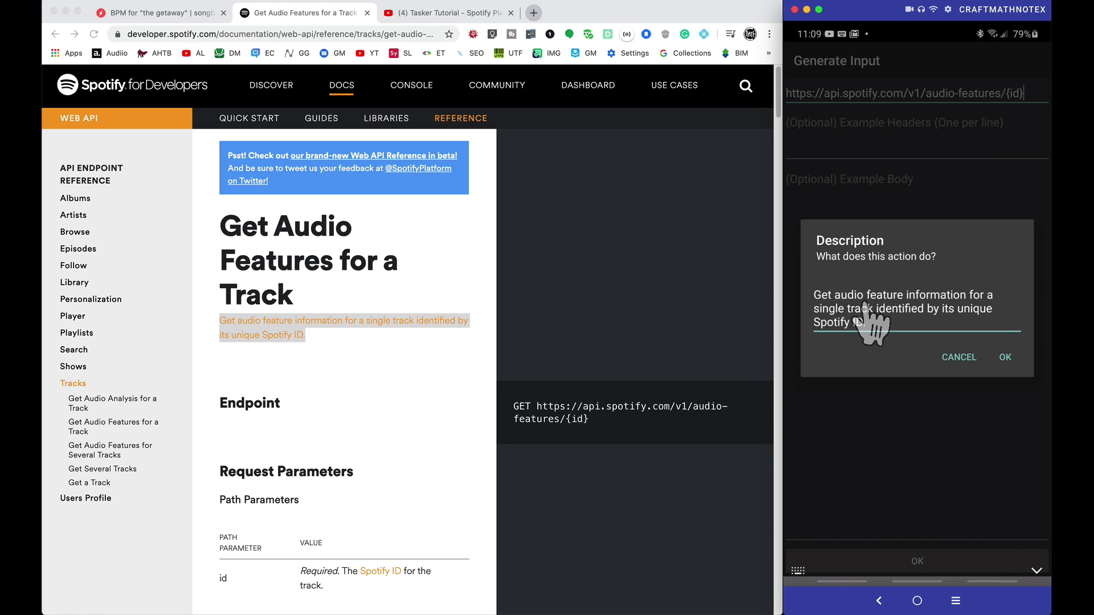
pyautogui.click(1005, 357)
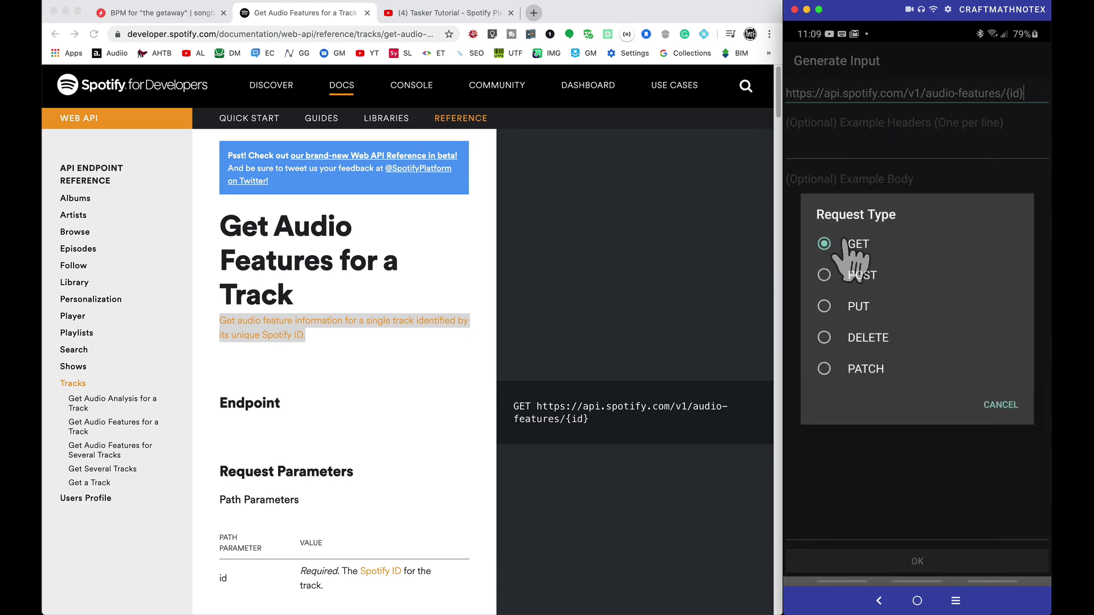
pyautogui.scroll(-15, 488, 403)
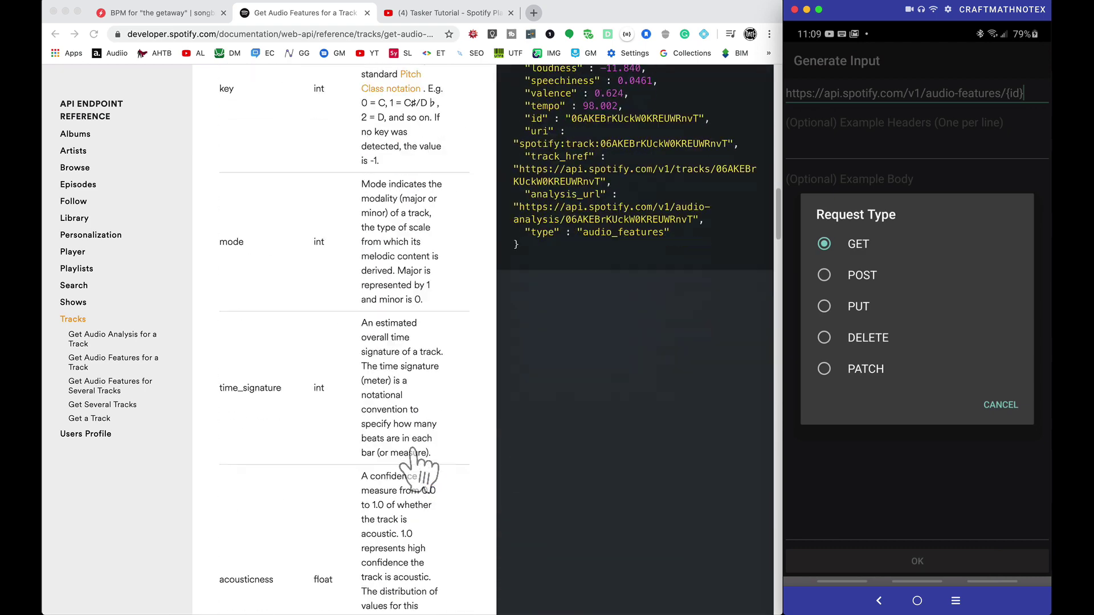
pyautogui.click(824, 243)
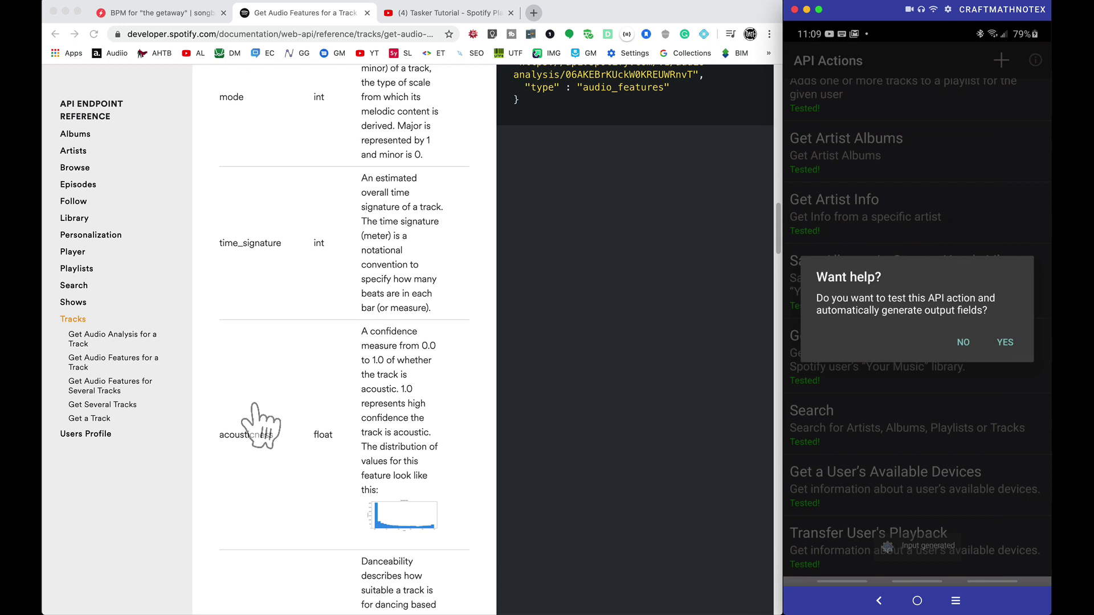
# Test the action using the prefilled sample id as input
pyautogui.click(1005, 343)
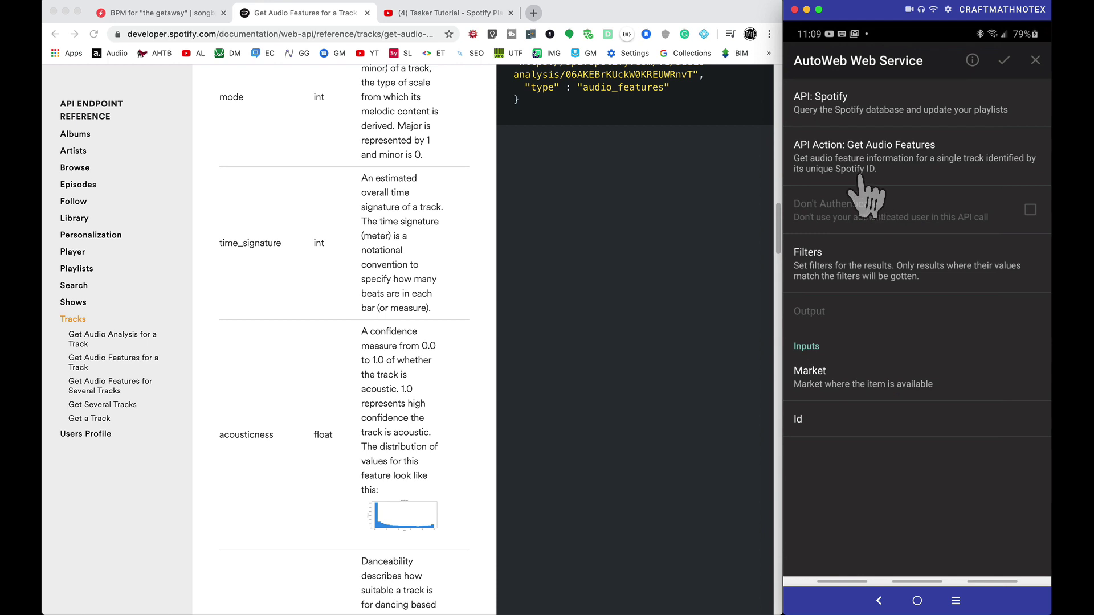
pyautogui.click(833, 421)
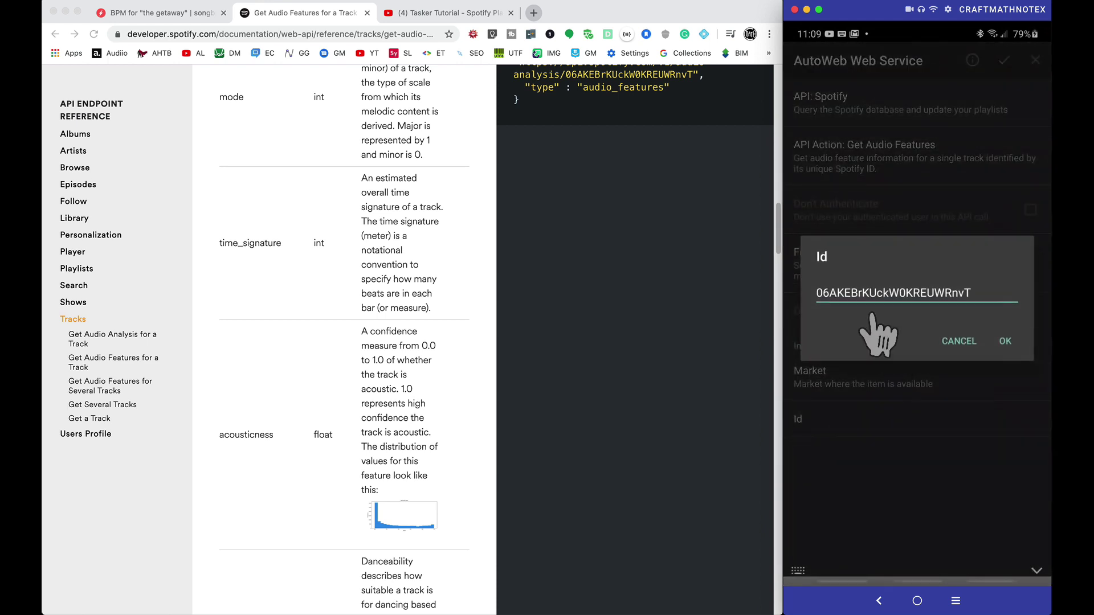
pyautogui.click(906, 299)
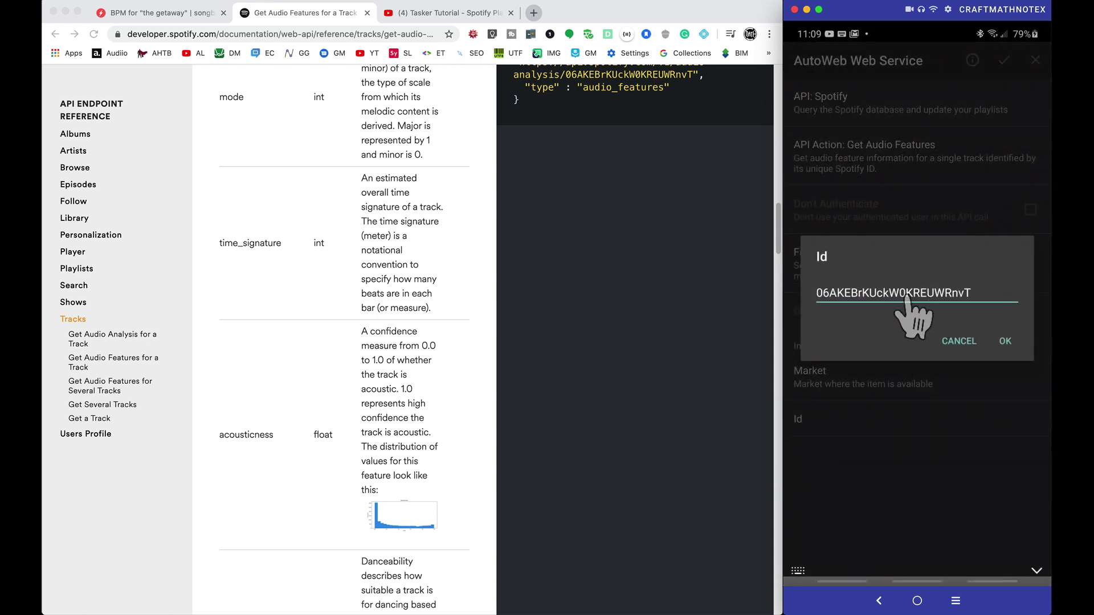
pyautogui.click(1005, 342)
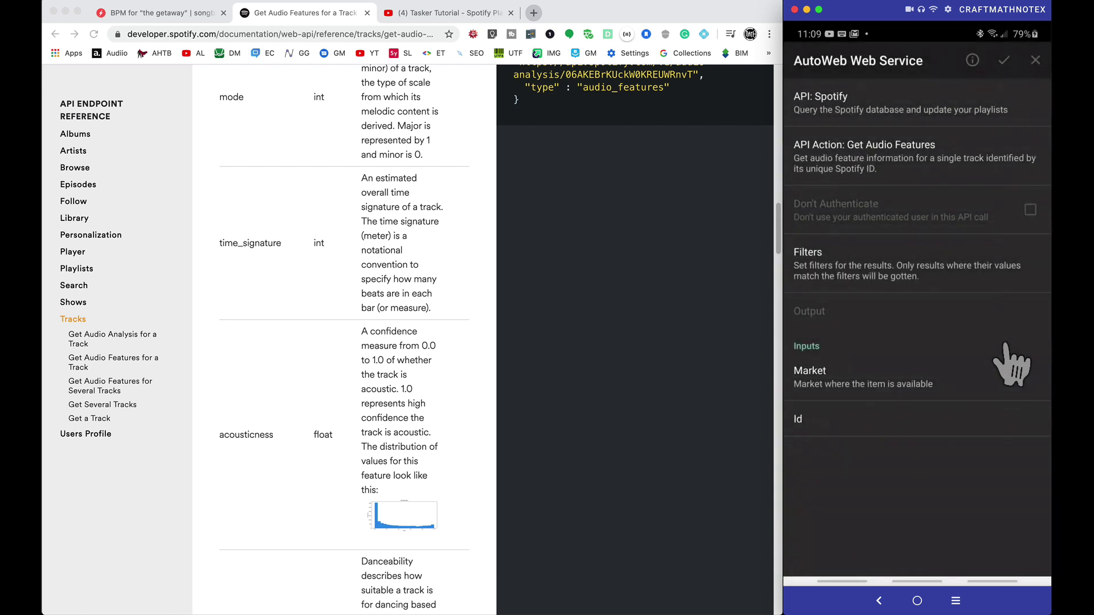
# Keep all audio-feature output fields, Acousticness through Valence including Tempo, checked, and save
pyautogui.click(1003, 61)
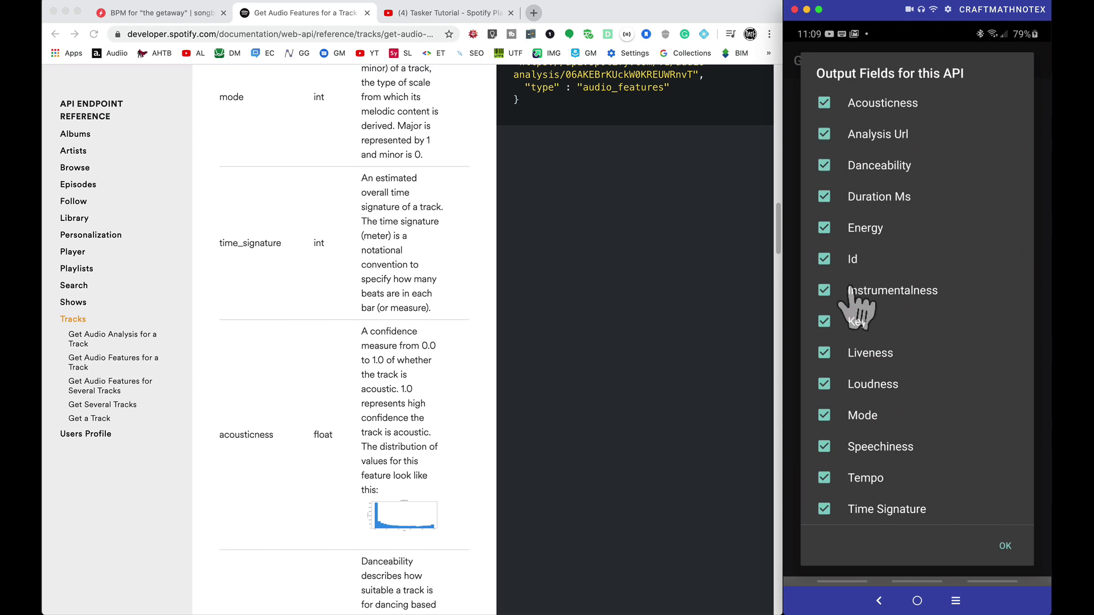
pyautogui.scroll(-5, 857, 387)
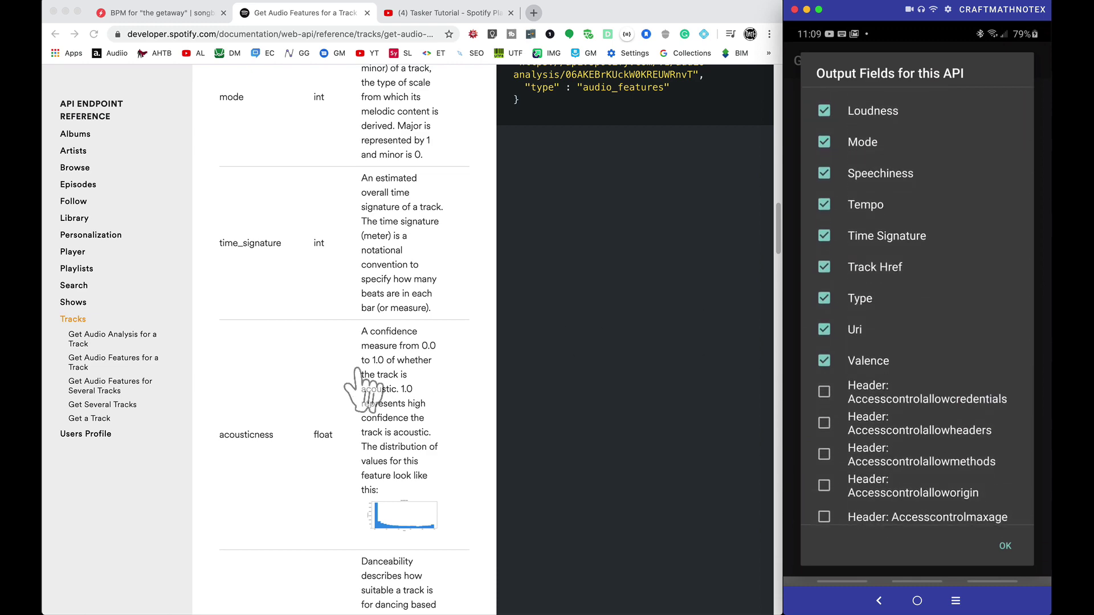
pyautogui.scroll(-10, 359, 390)
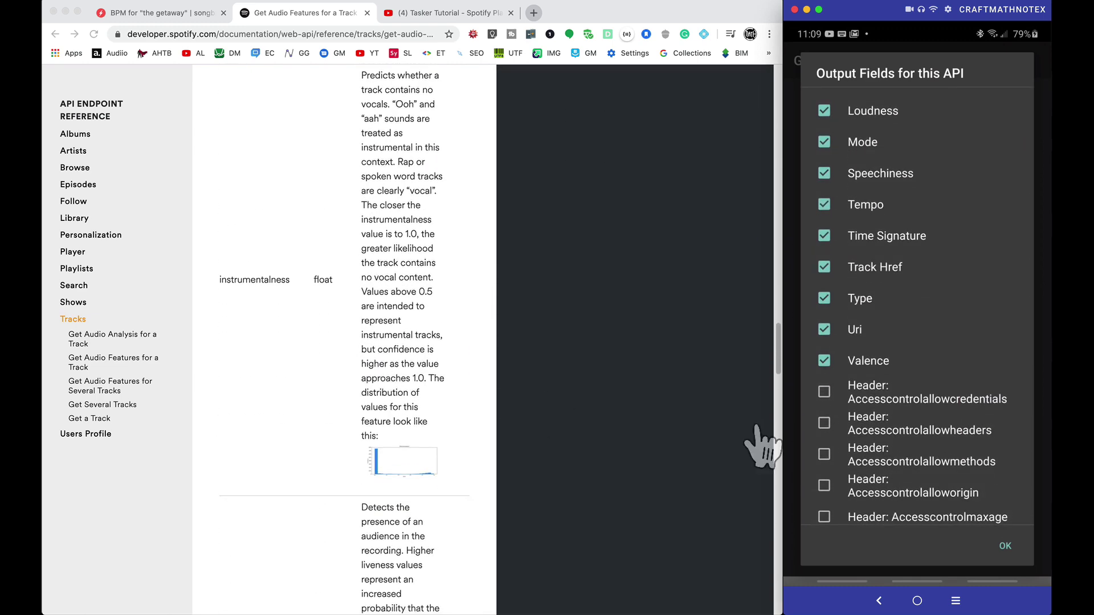
pyautogui.scroll(-8, 921, 434)
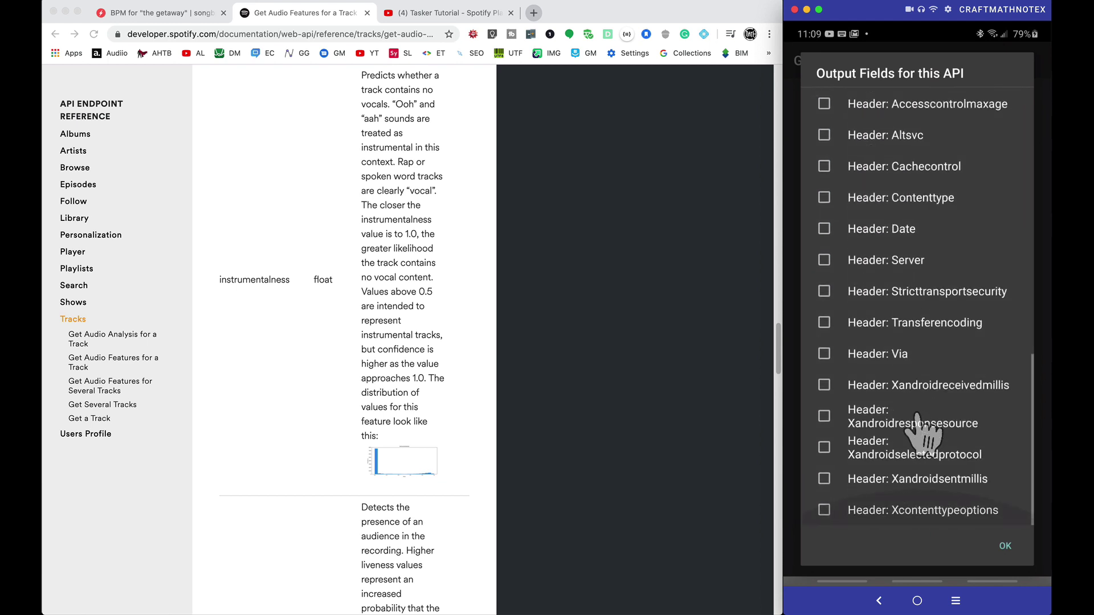
pyautogui.scroll(12, 923, 434)
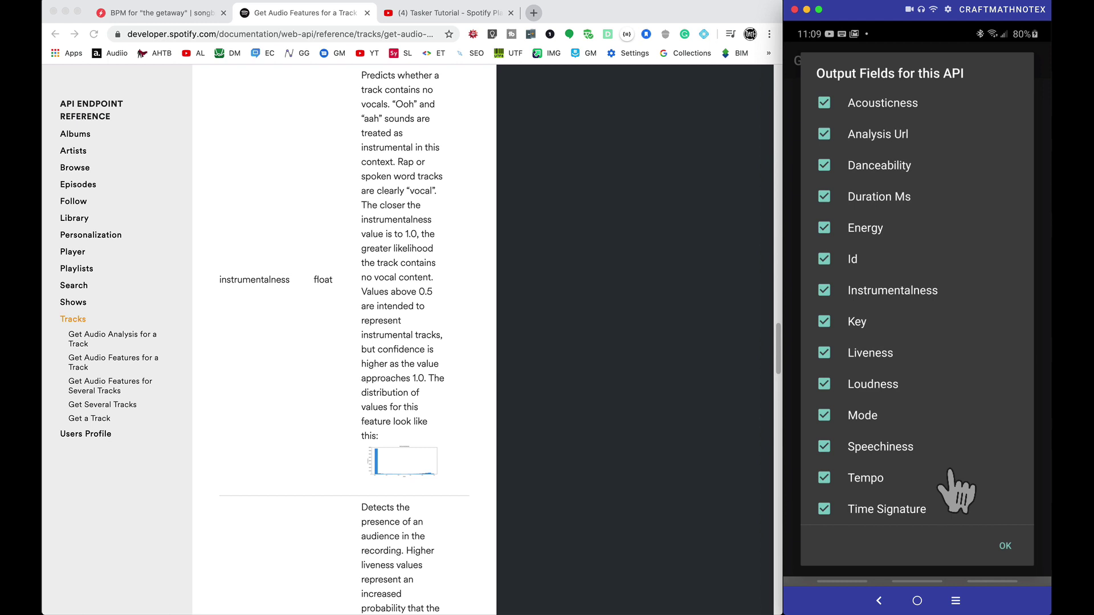
pyautogui.click(1005, 546)
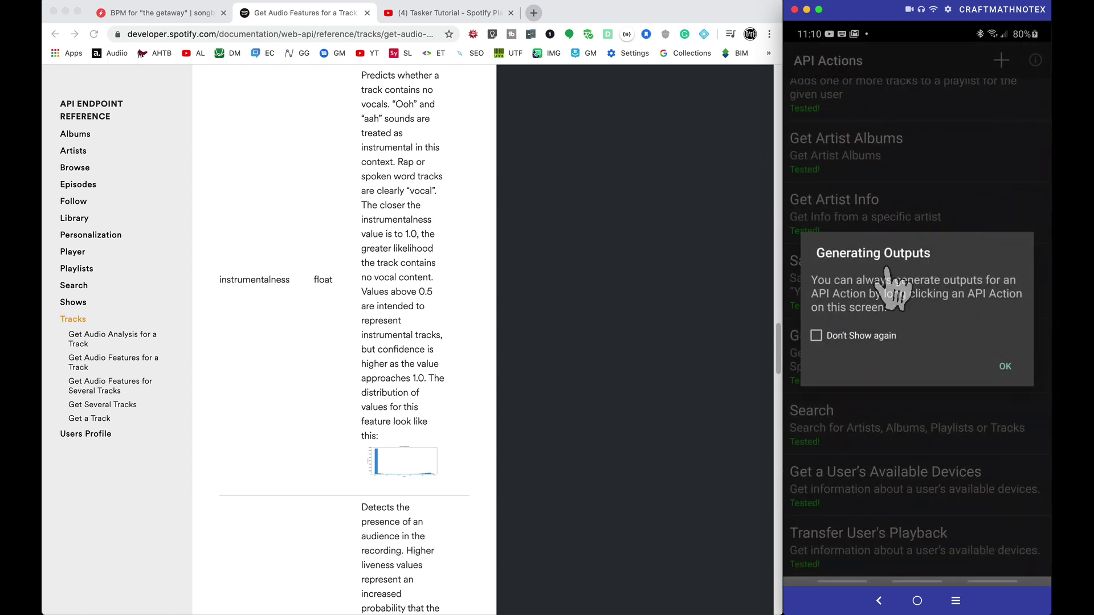
# Generate outputs for Get Audio Features and return to the Get Song task's action list
pyautogui.click(1006, 367)
pyautogui.scroll(-3, 908, 450)
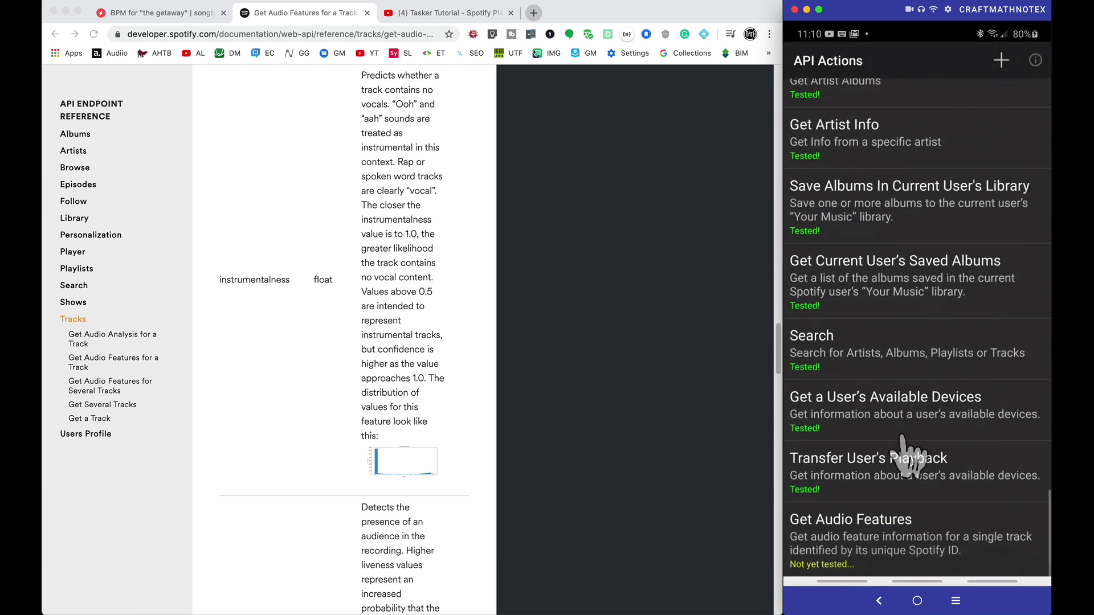
pyautogui.click(855, 551)
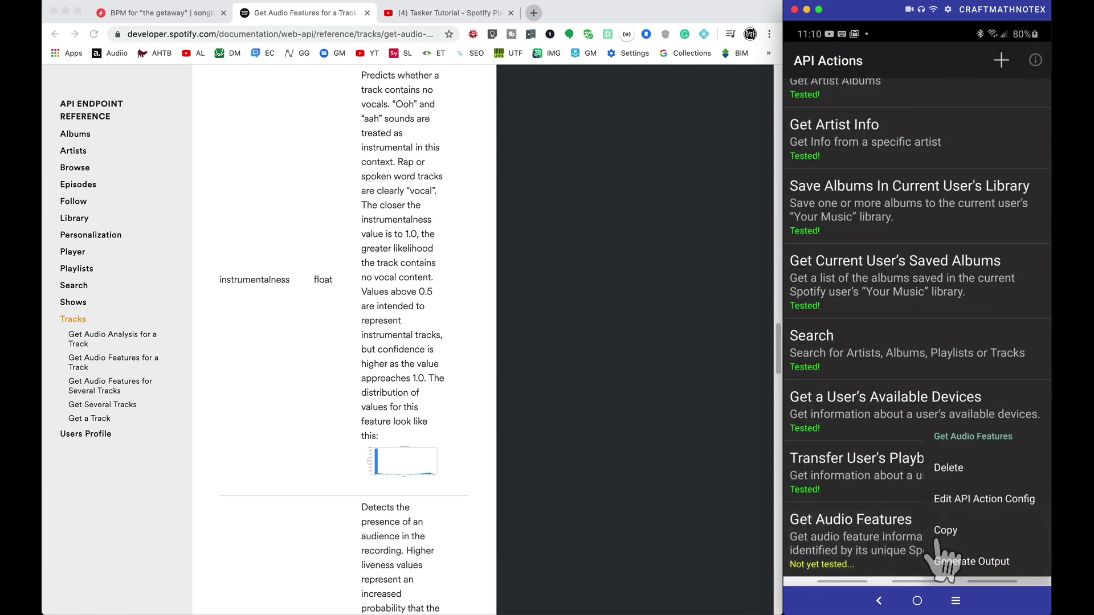
pyautogui.click(952, 562)
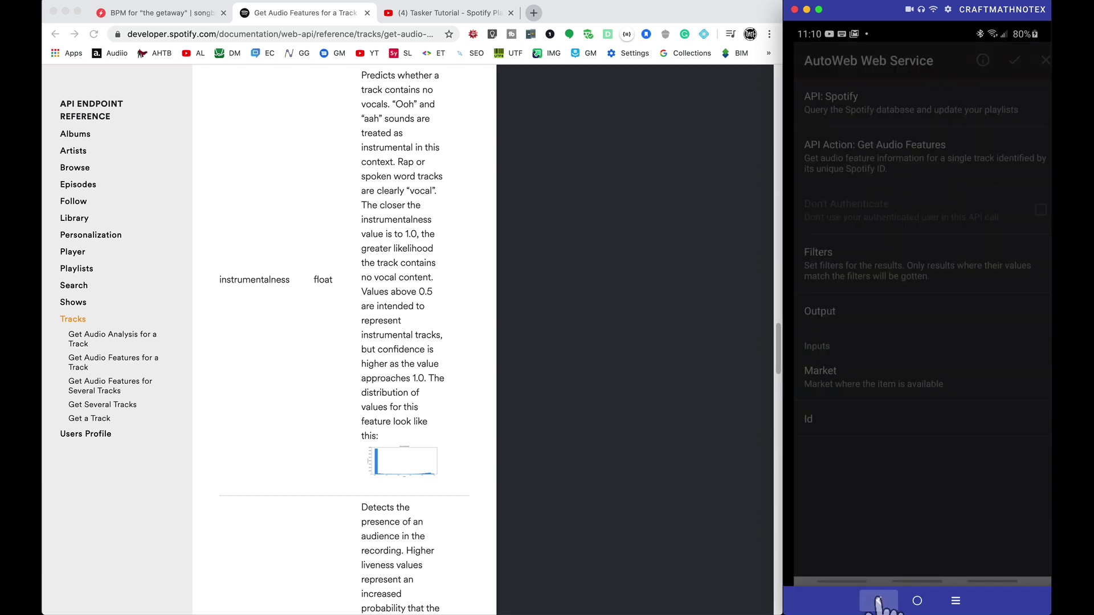
pyautogui.click(1004, 546)
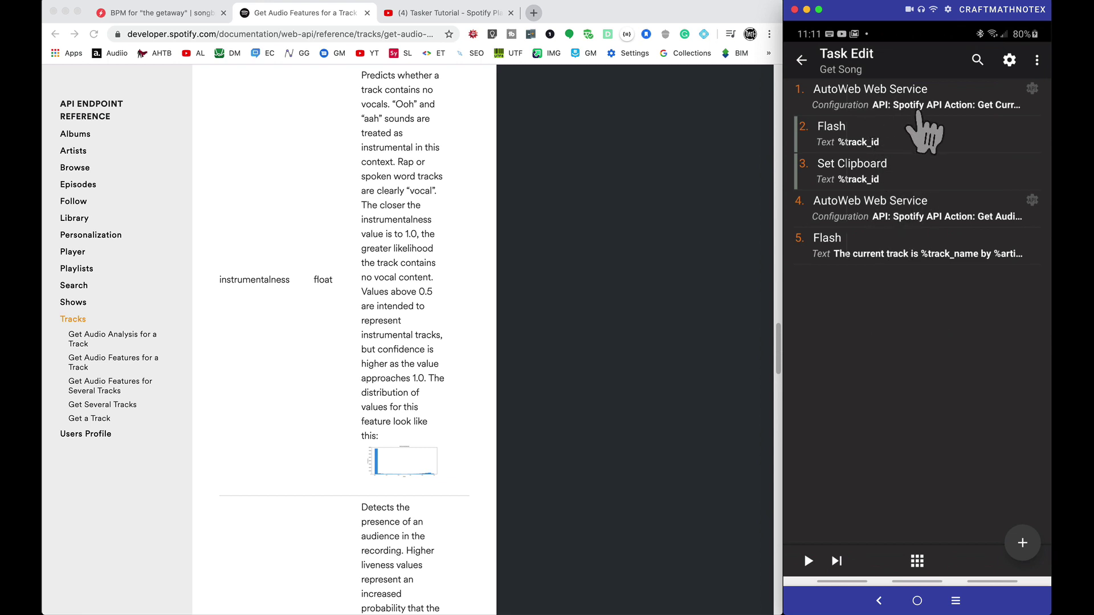
pyautogui.click(1021, 544)
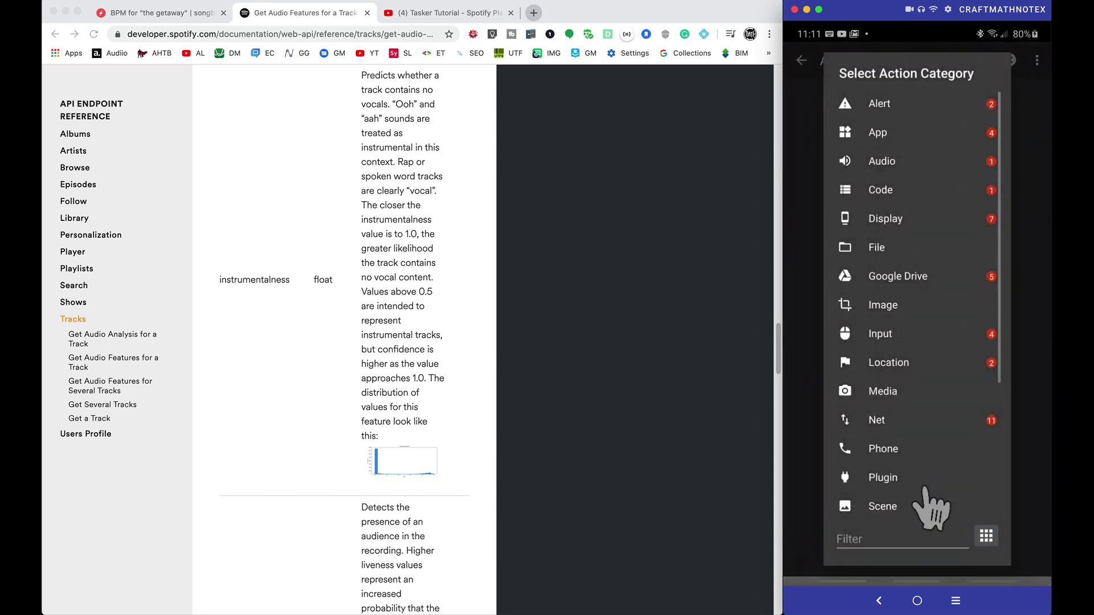
pyautogui.click(888, 534)
pyautogui.write('autoweb')
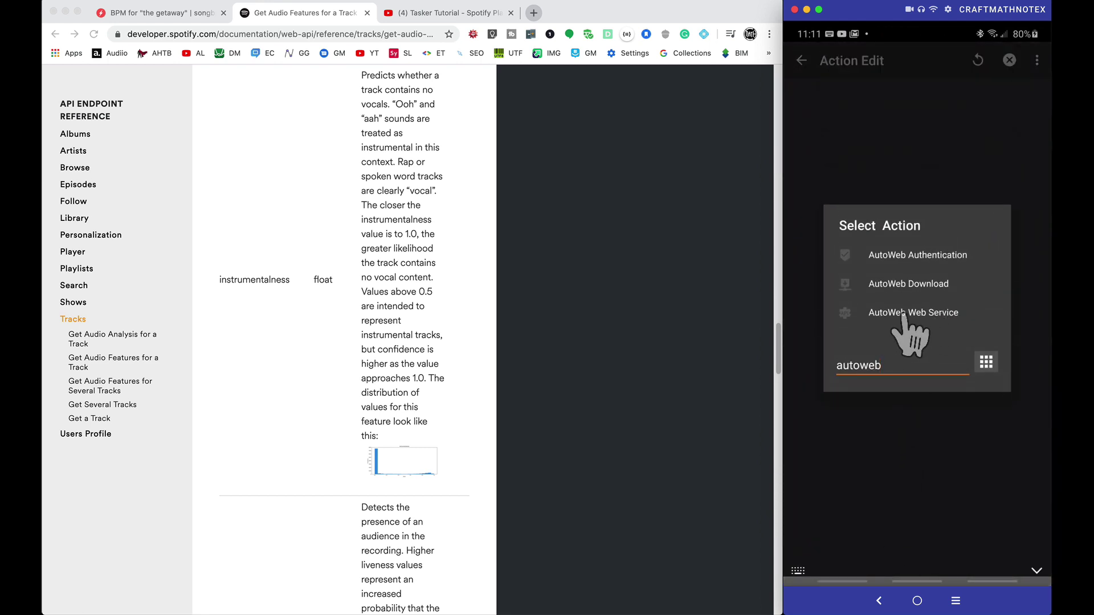
pyautogui.click(952, 504)
pyautogui.click(897, 96)
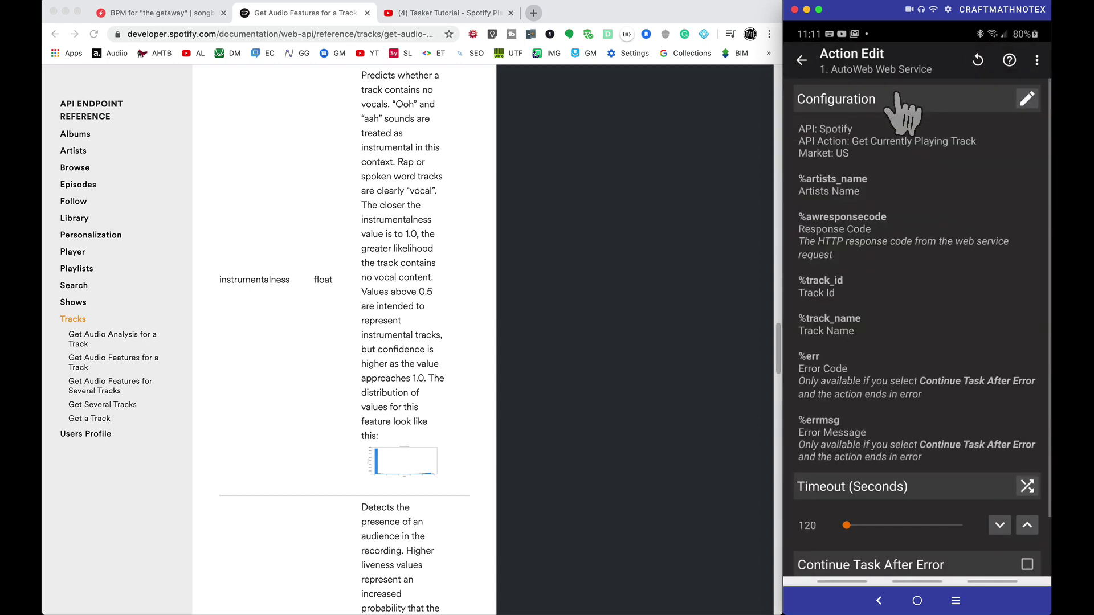
pyautogui.click(1025, 100)
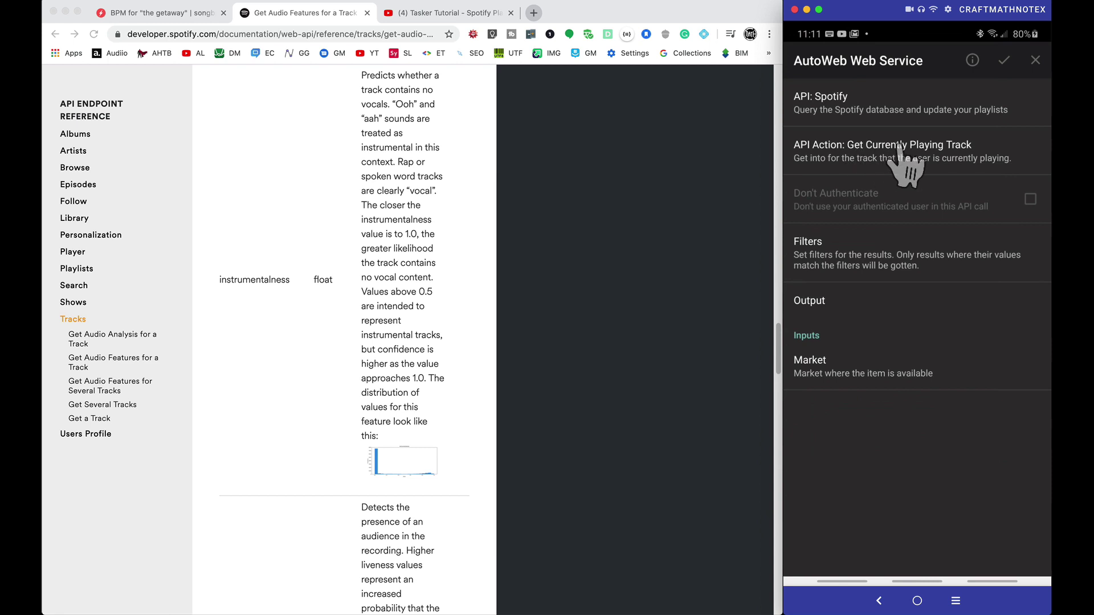
pyautogui.click(836, 149)
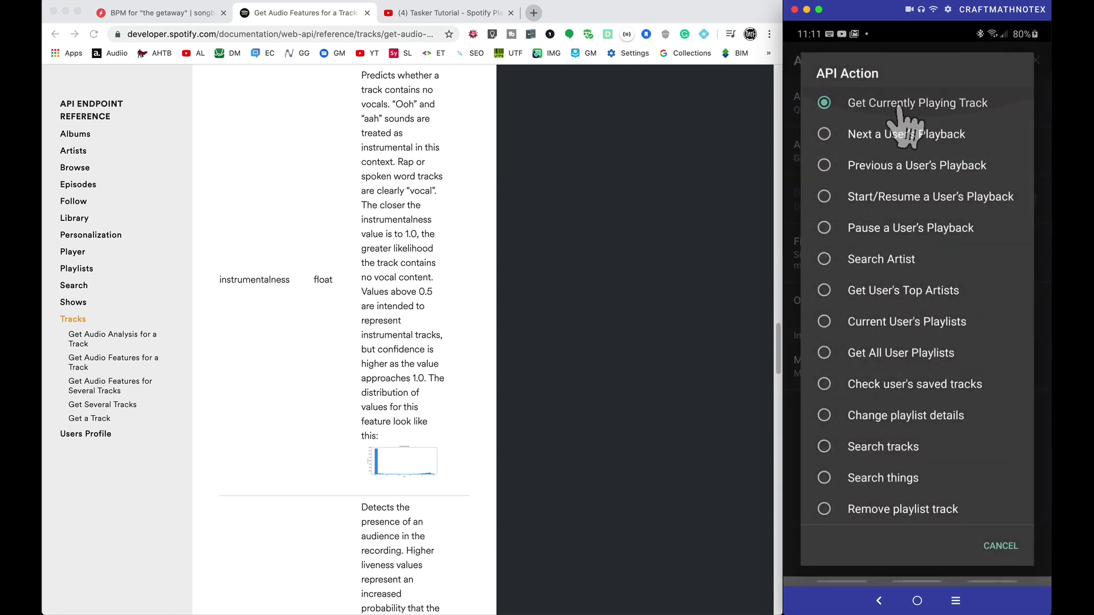
pyautogui.click(997, 547)
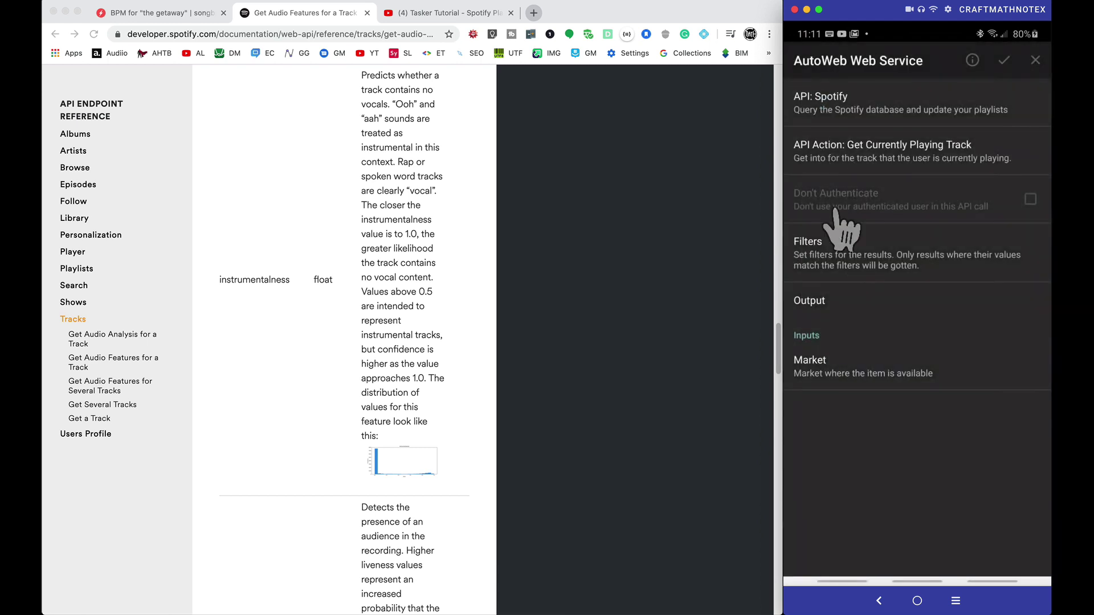
pyautogui.click(825, 306)
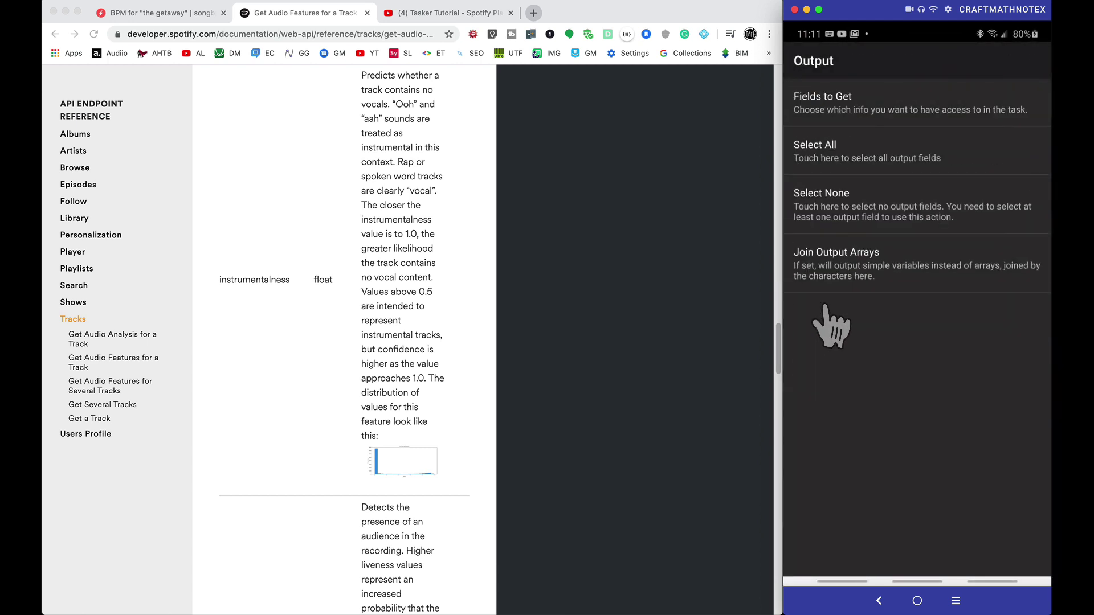
pyautogui.click(826, 100)
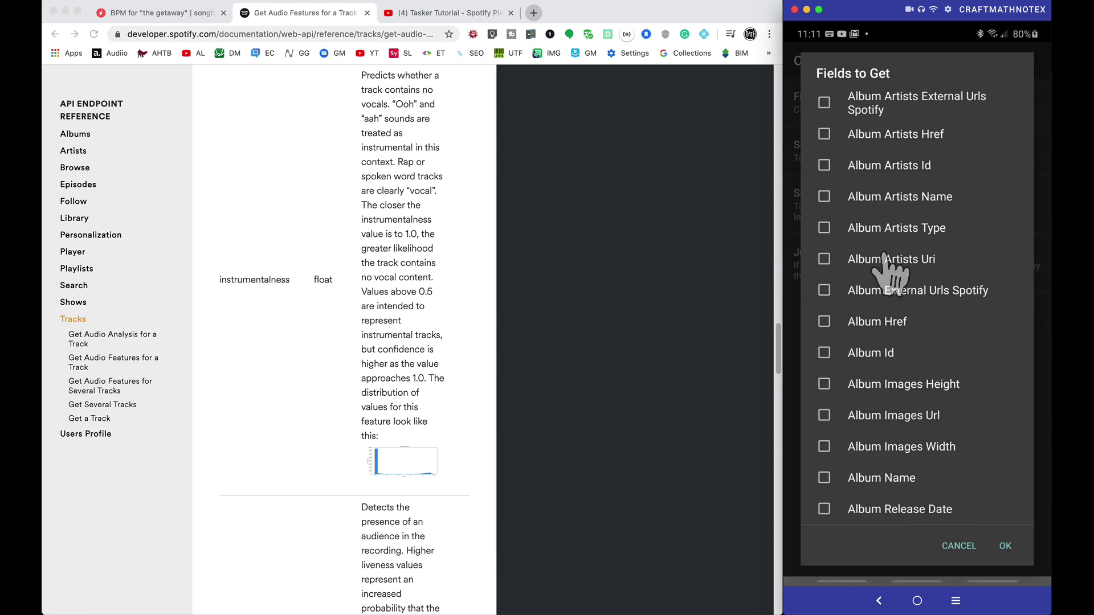
pyautogui.scroll(-5, 826, 275)
pyautogui.scroll(-8, 883, 267)
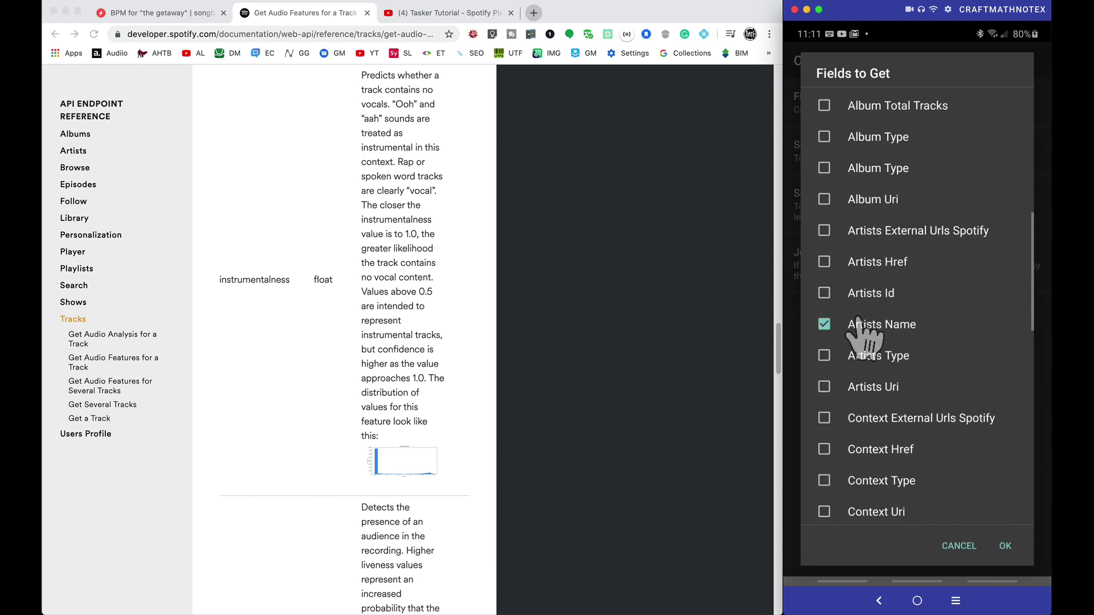
pyautogui.scroll(-6, 867, 324)
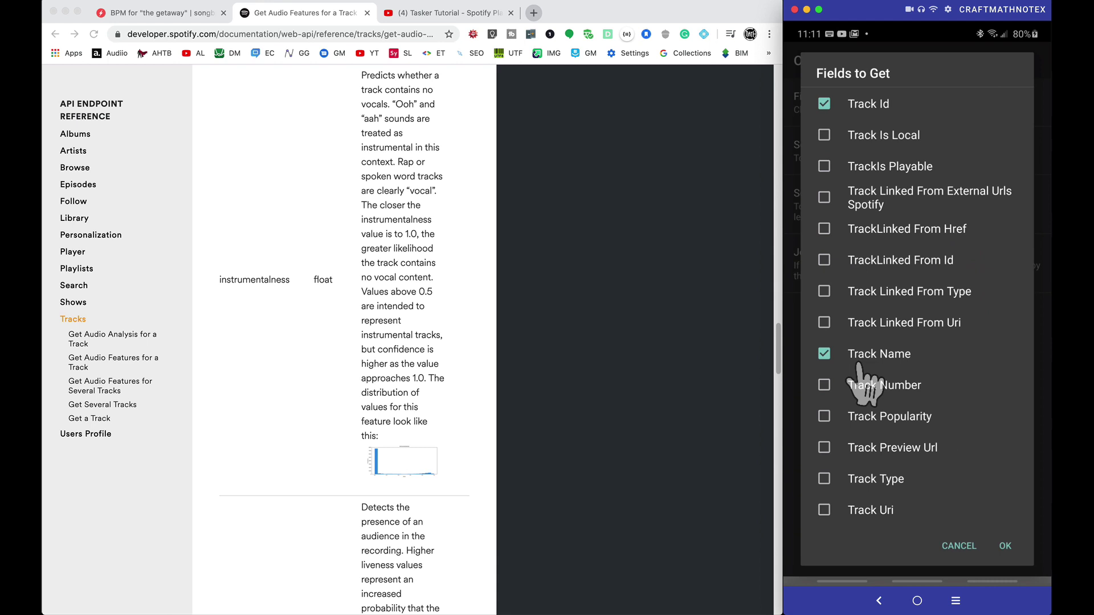
pyautogui.click(1005, 546)
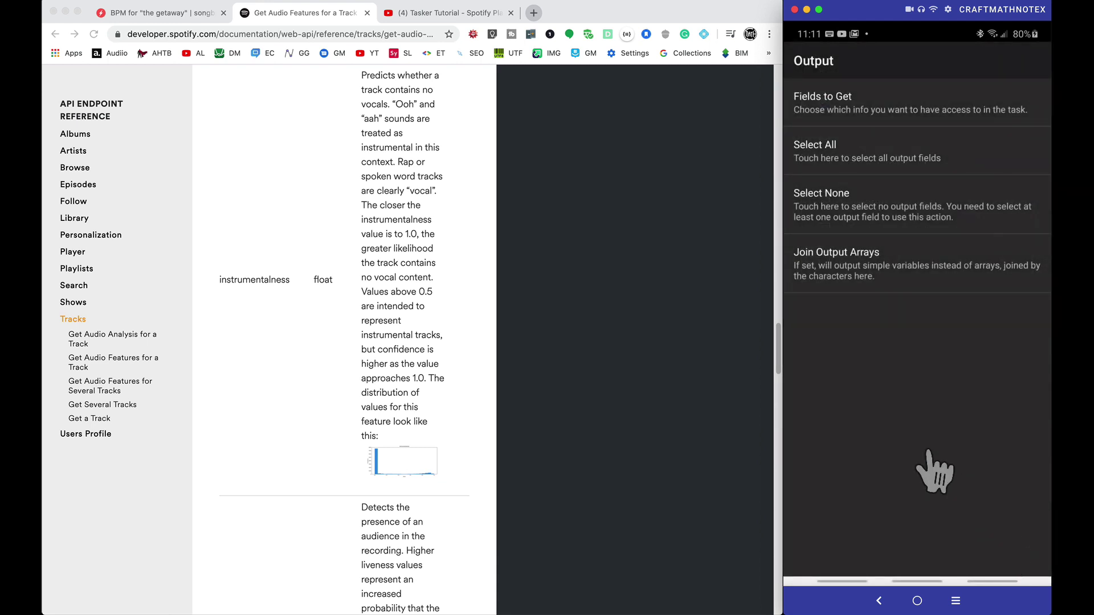
pyautogui.click(877, 601)
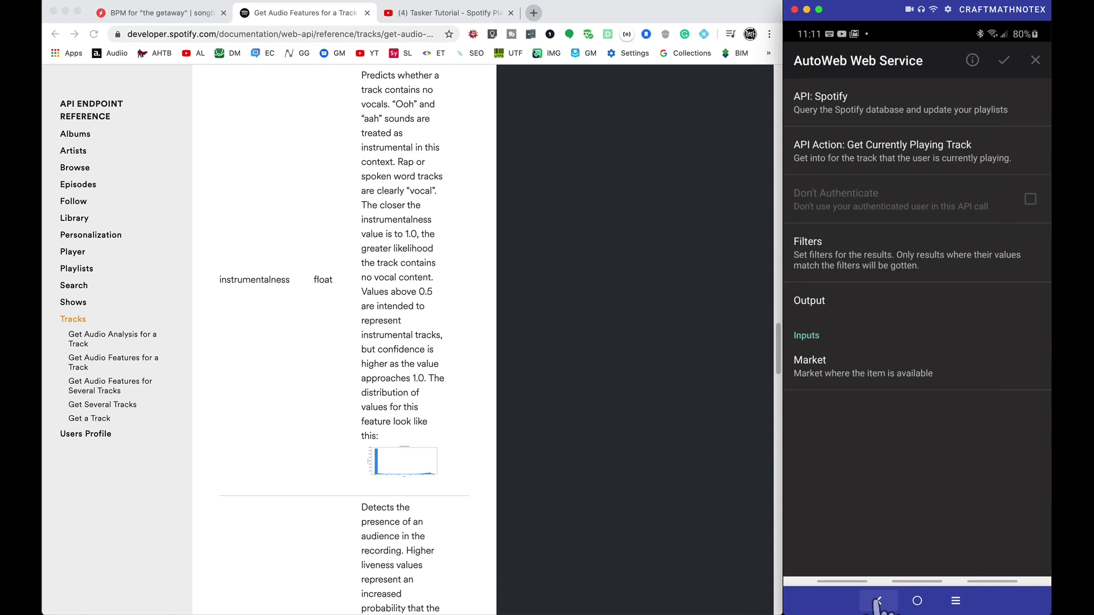
pyautogui.click(1005, 59)
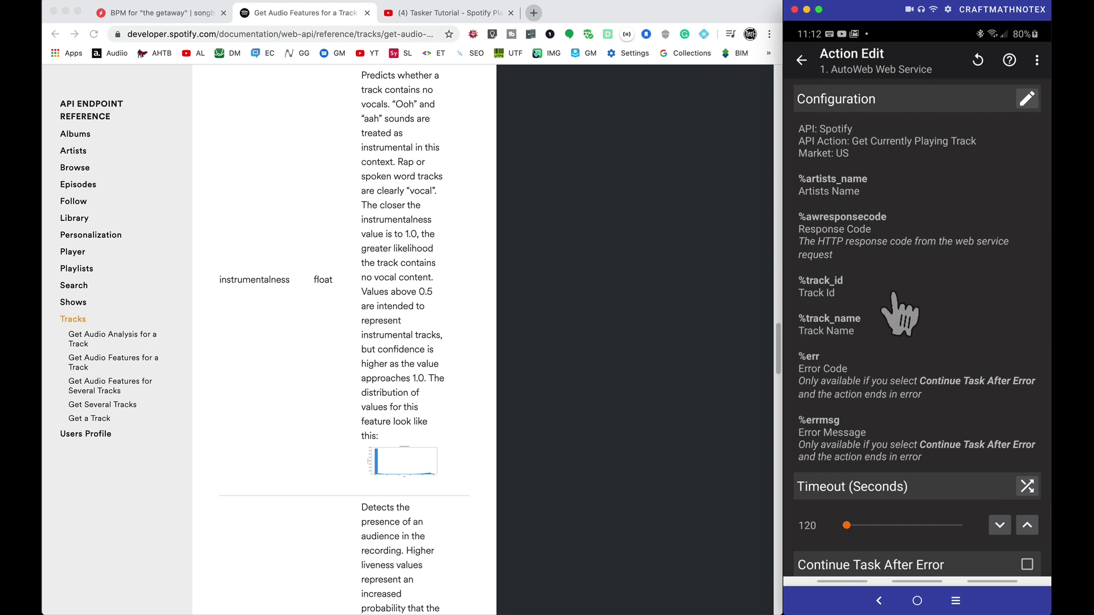
pyautogui.click(800, 61)
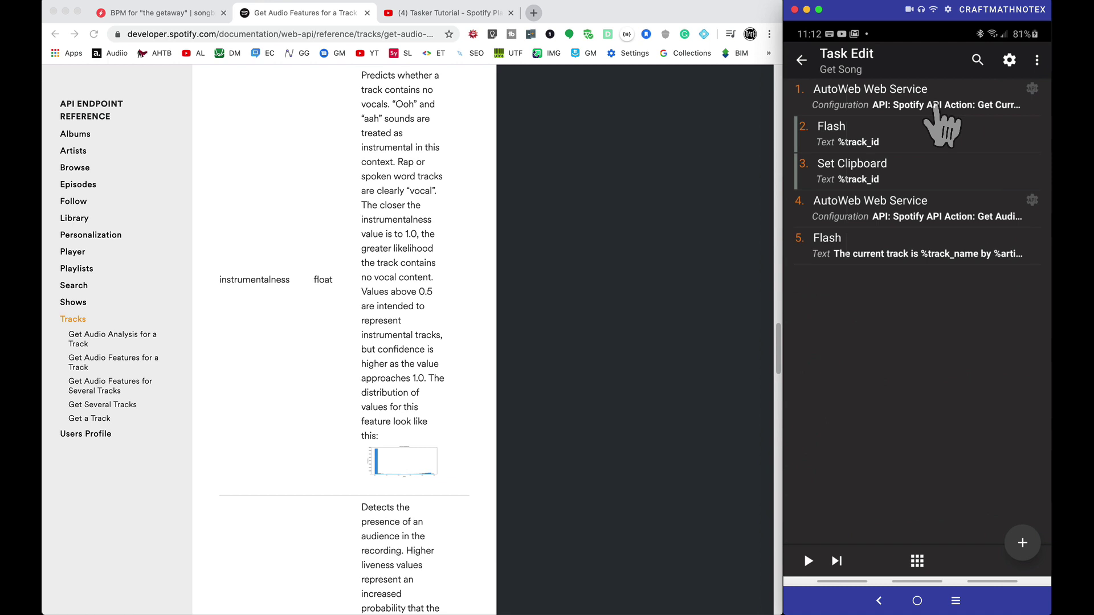
pyautogui.press('super+Tab')
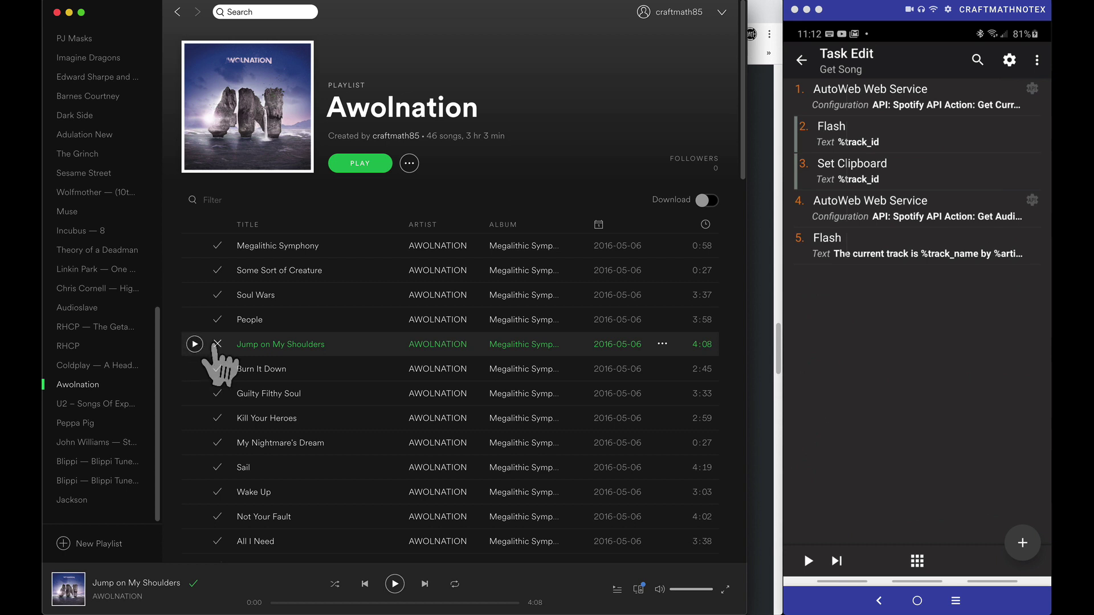
pyautogui.press('super+Tab')
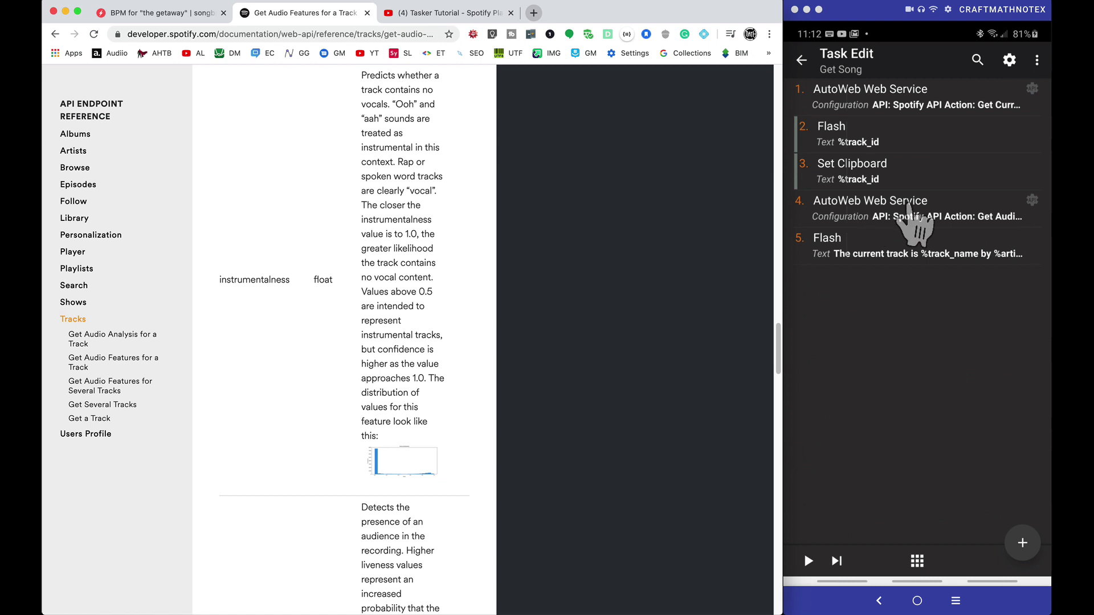
# Open the Get Audio Features step's AutoWeb configuration and check its Spotify API action unchanged
pyautogui.click(908, 208)
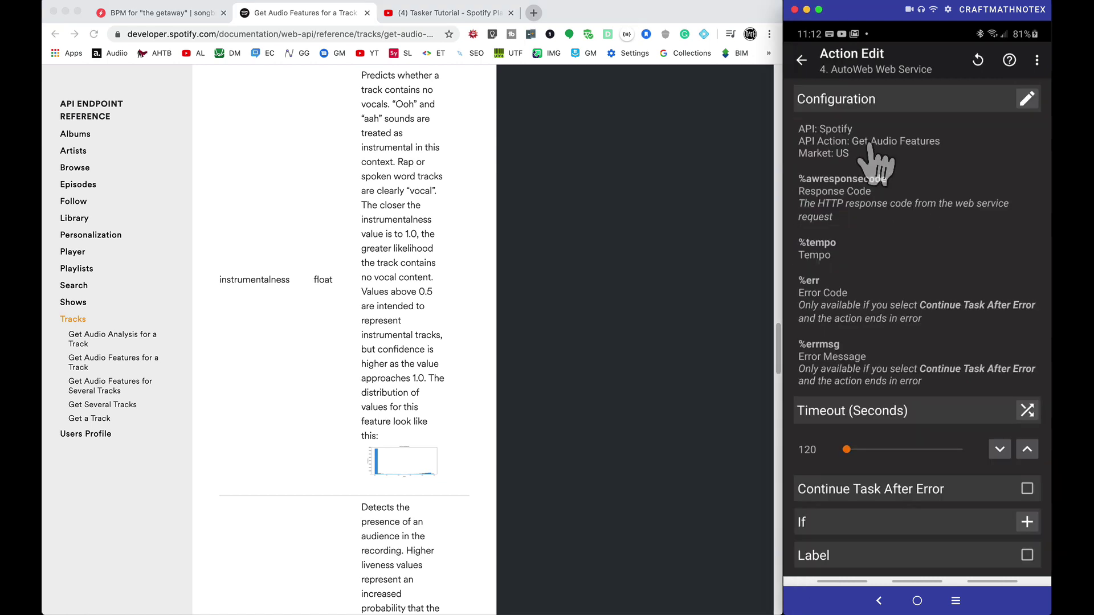
pyautogui.click(1026, 98)
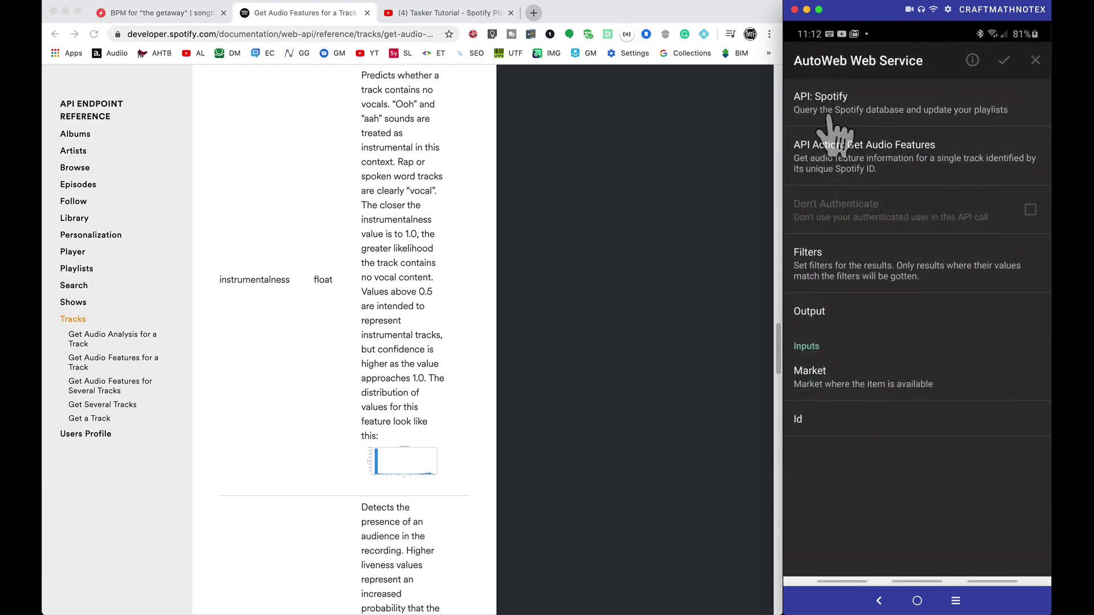
pyautogui.click(876, 155)
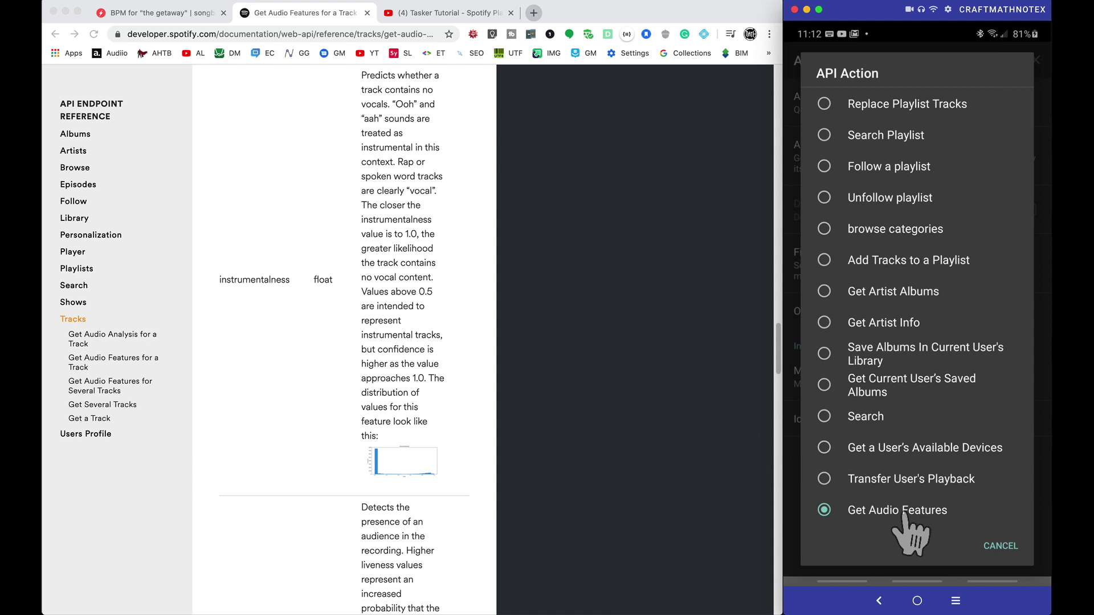
pyautogui.click(998, 544)
# Confirm Tempo as the output field to get, outputting %tempo
pyautogui.click(833, 314)
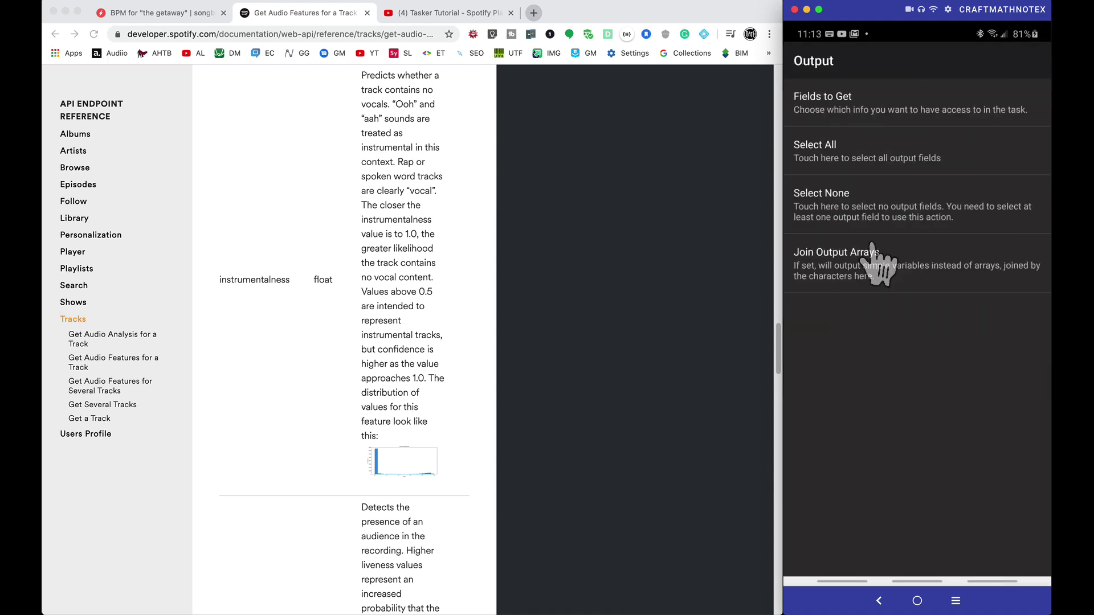
pyautogui.click(826, 113)
pyautogui.scroll(-1, 876, 163)
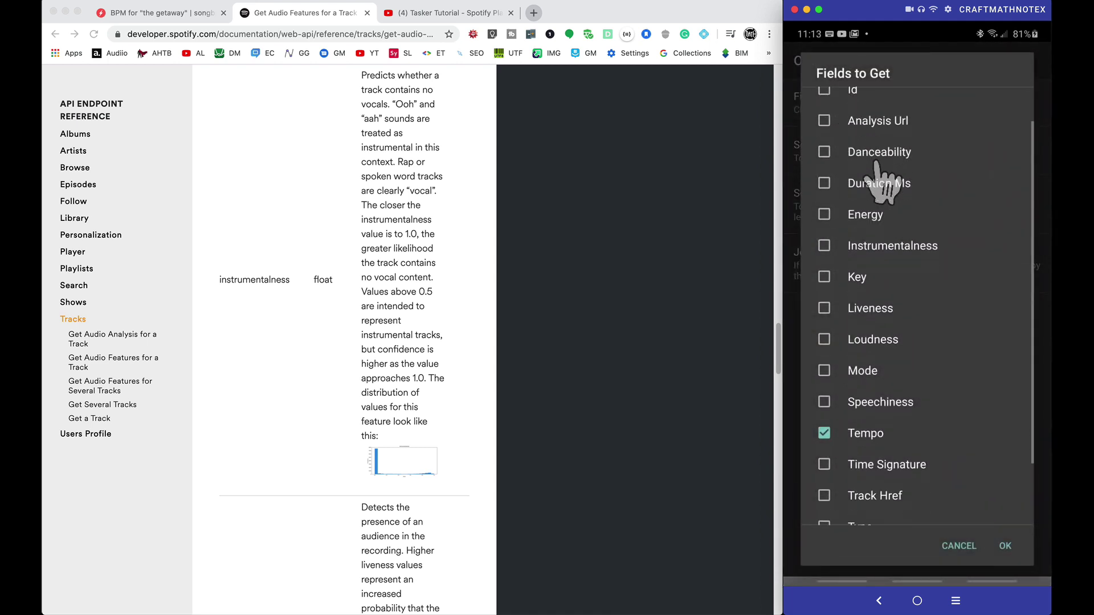
pyautogui.scroll(-2, 884, 173)
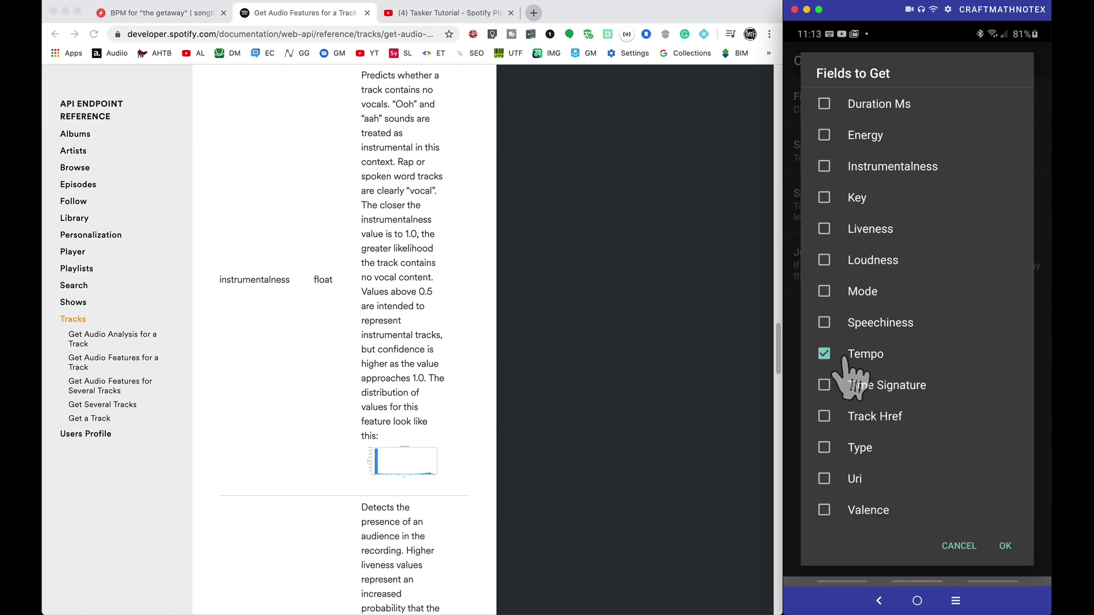
pyautogui.scroll(3, 837, 376)
pyautogui.scroll(-2, 360, 307)
pyautogui.scroll(-5, 361, 308)
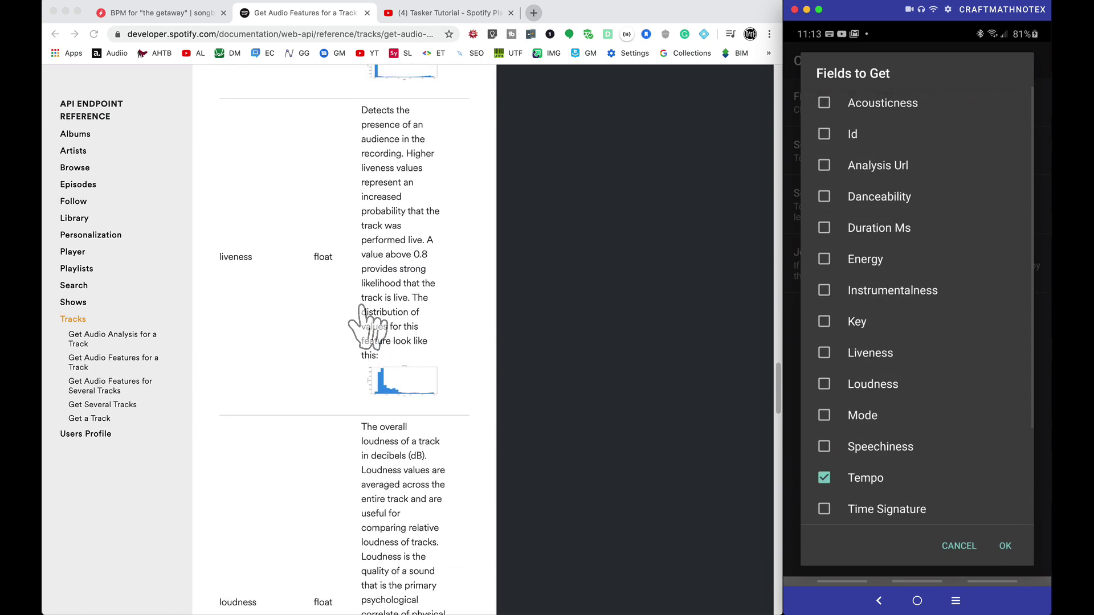
pyautogui.scroll(8, 365, 330)
pyautogui.scroll(-2, 365, 330)
pyautogui.click(1005, 547)
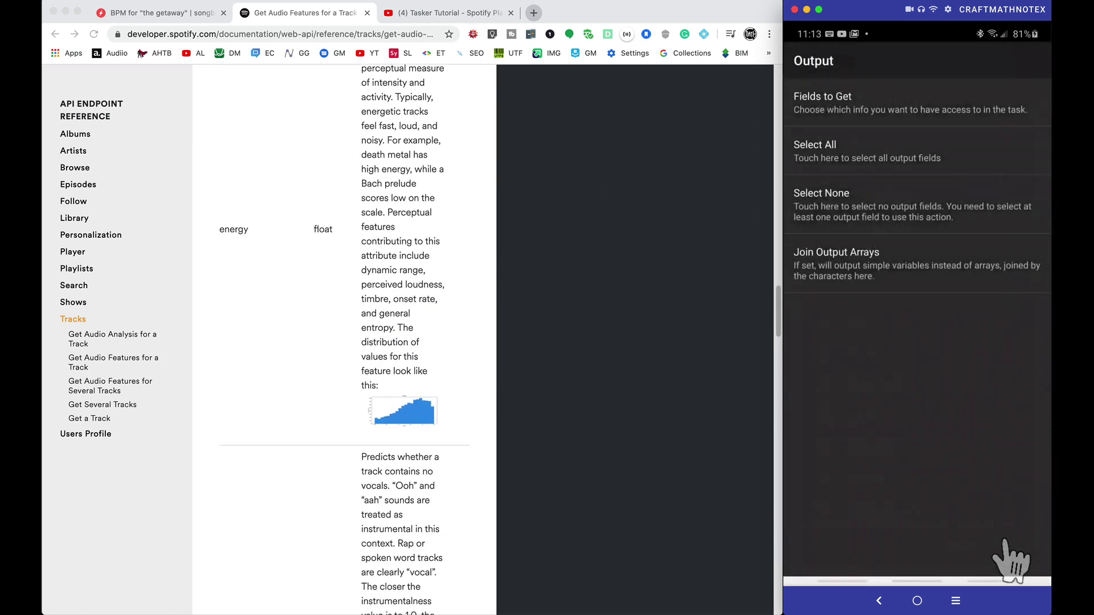
pyautogui.click(879, 601)
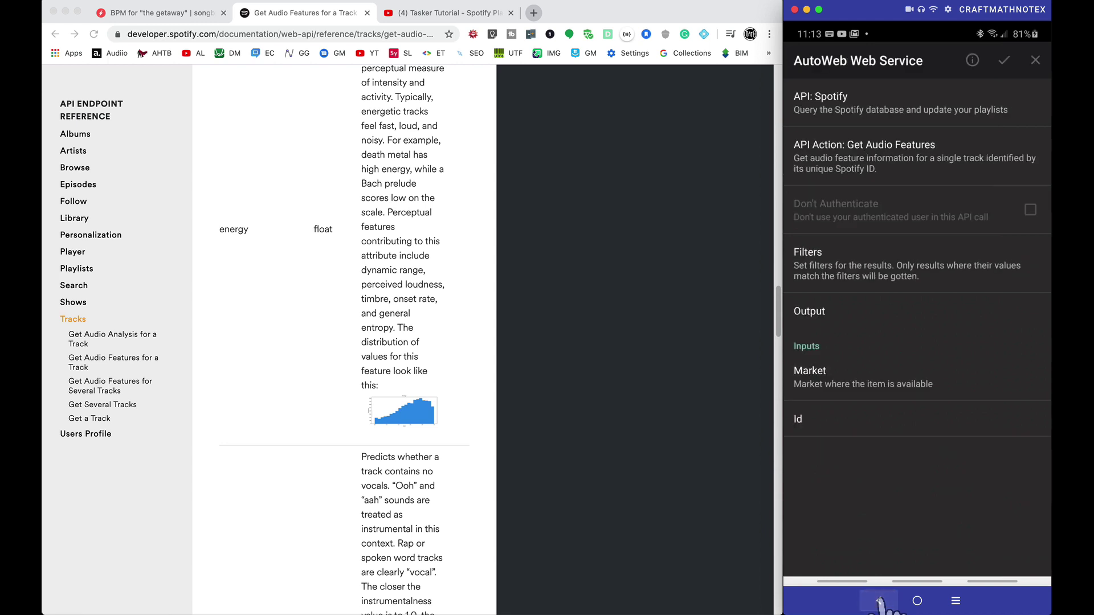
# Keep the fixed track Id 06AKEBrKUckW0KREUWRnvT and return to the Get Song action list
pyautogui.click(826, 426)
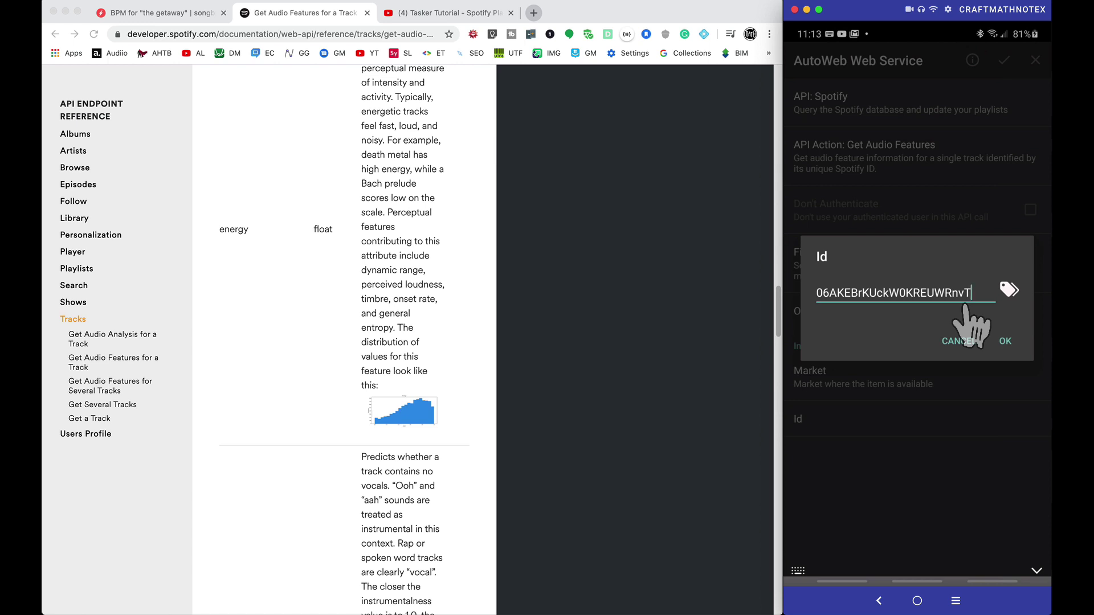
pyautogui.click(1004, 341)
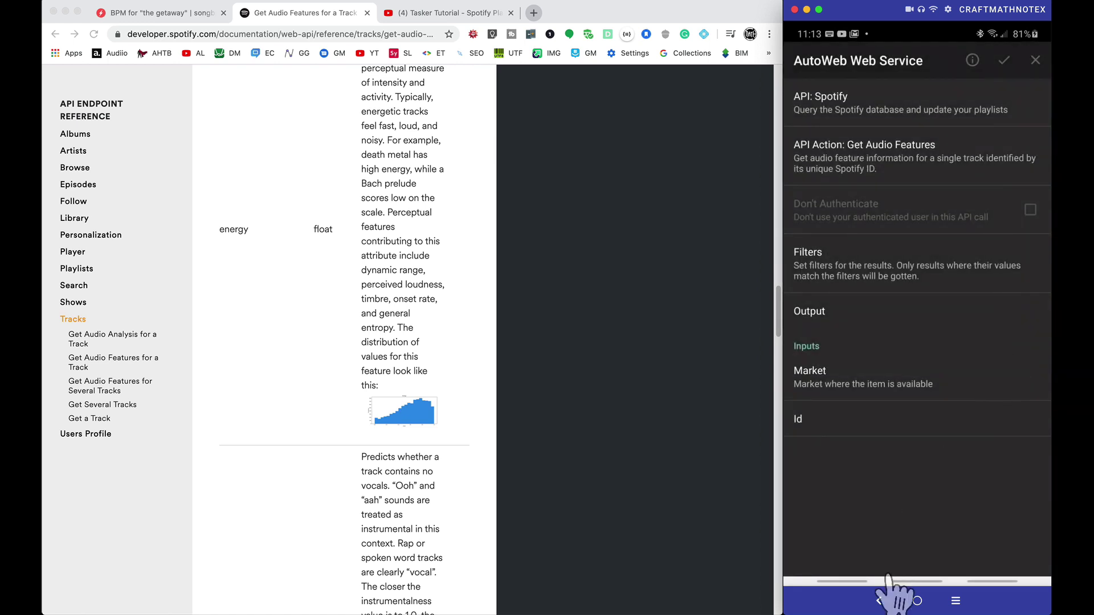
pyautogui.click(878, 602)
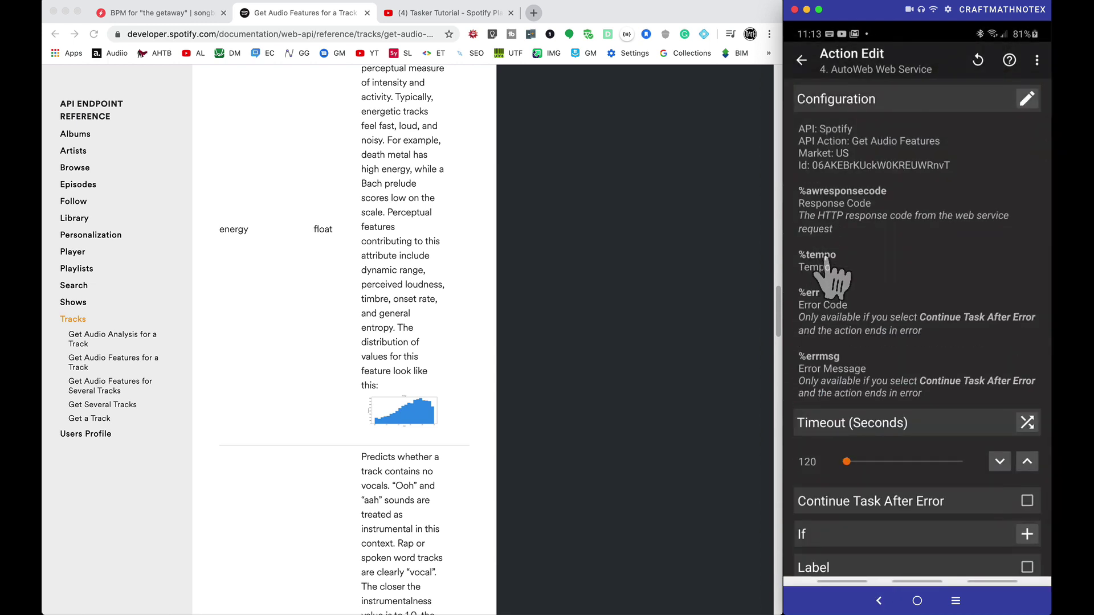
pyautogui.click(879, 603)
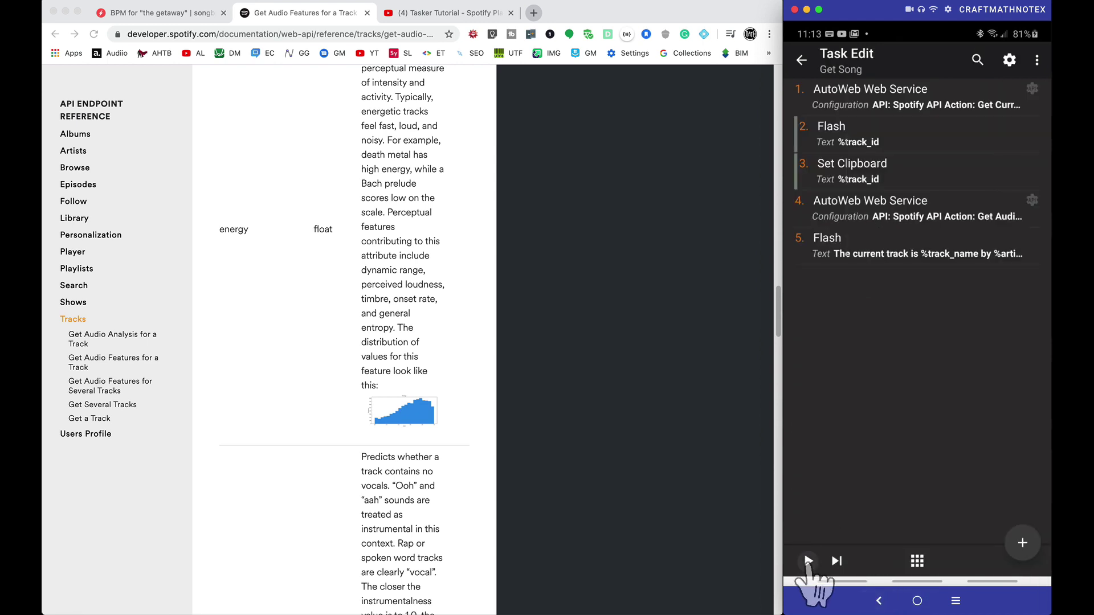
# Run Get Song twice to flash Jump on My Shoulders at tempo 98.002, matching the docs' example JSON
pyautogui.click(808, 562)
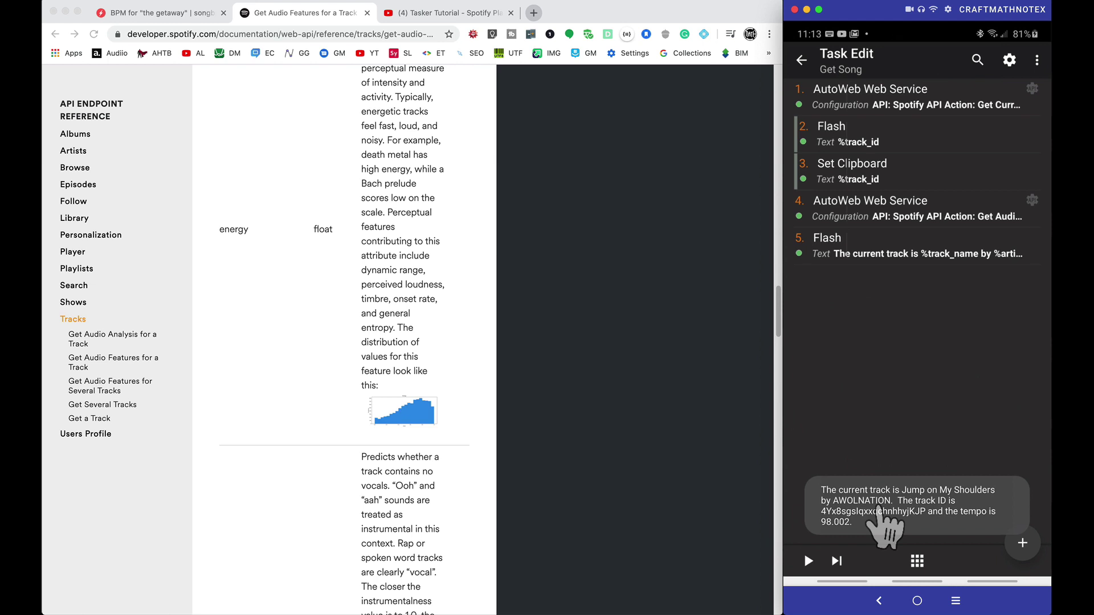
pyautogui.click(833, 559)
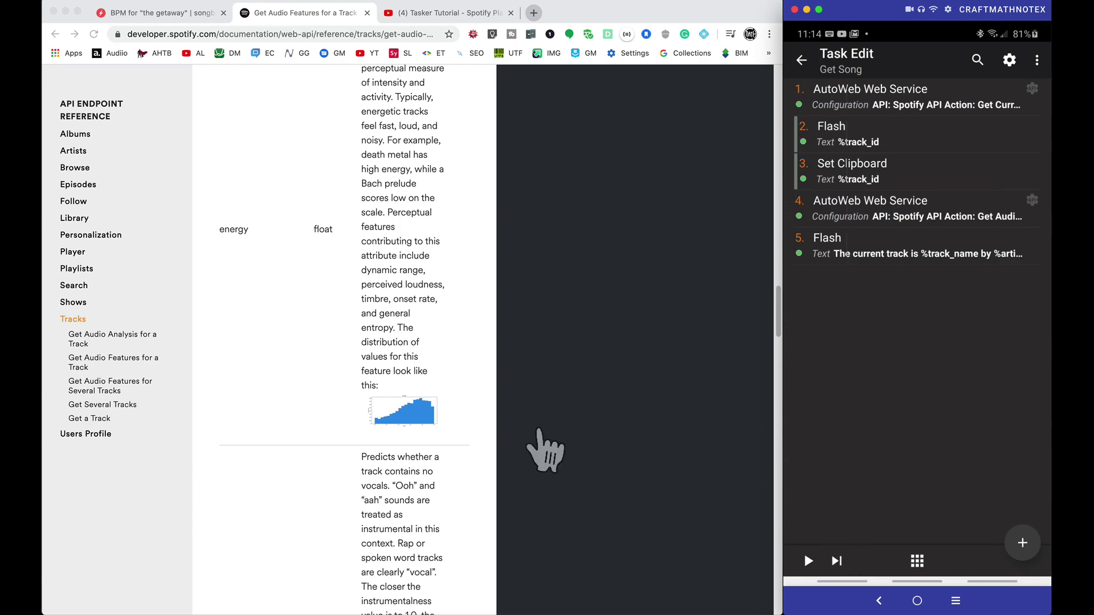
pyautogui.scroll(20, 544, 450)
pyautogui.scroll(-8, 544, 450)
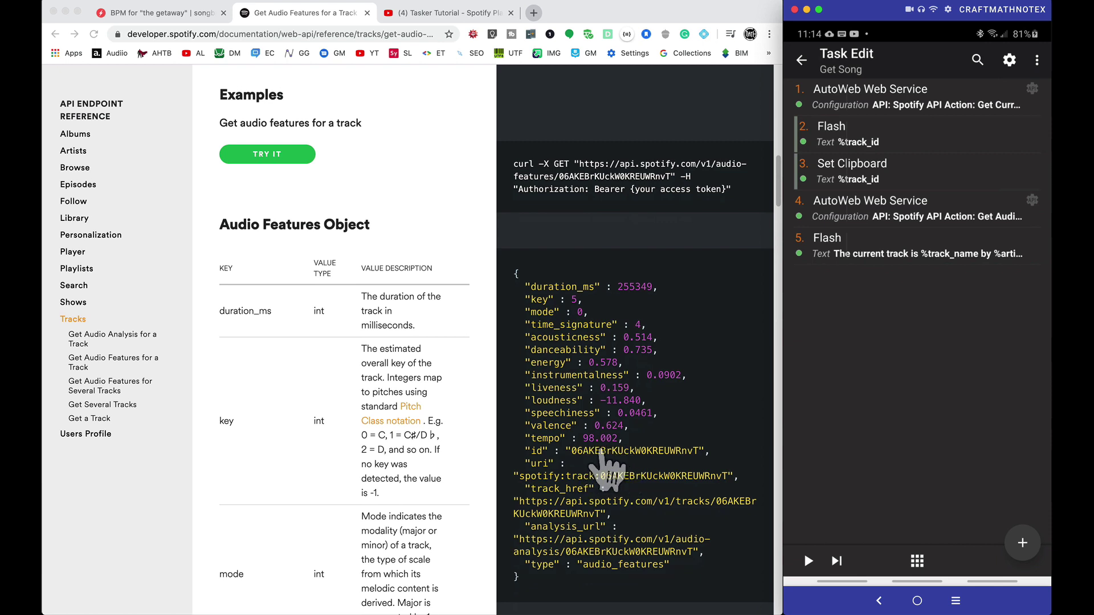
# Replace step 4's fixed track Id with the %track_id variable and save the AutoWeb configuration
pyautogui.click(900, 225)
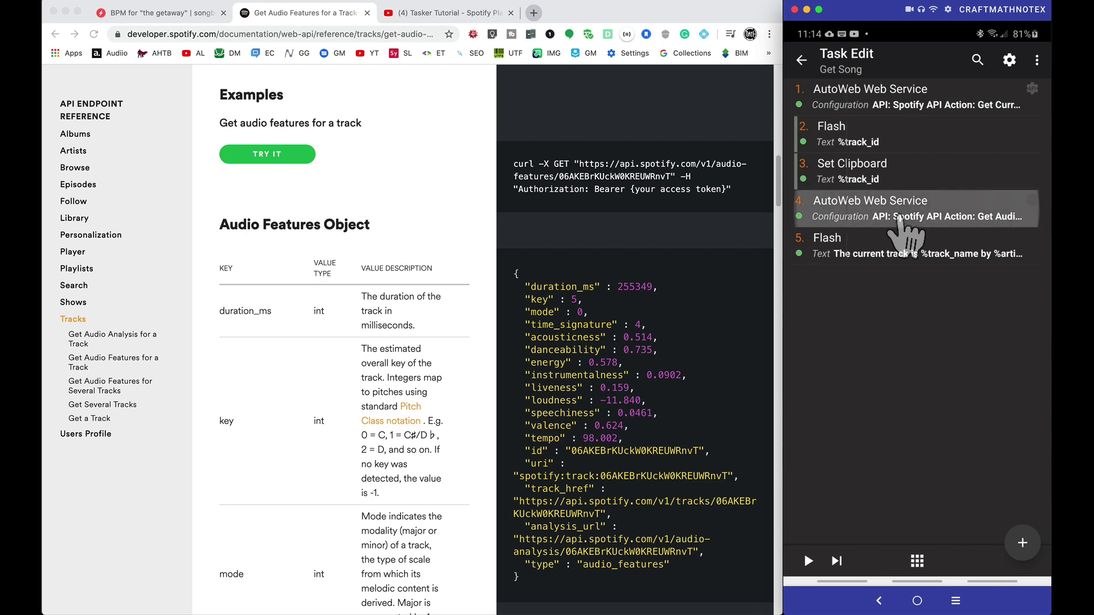
pyautogui.click(1027, 98)
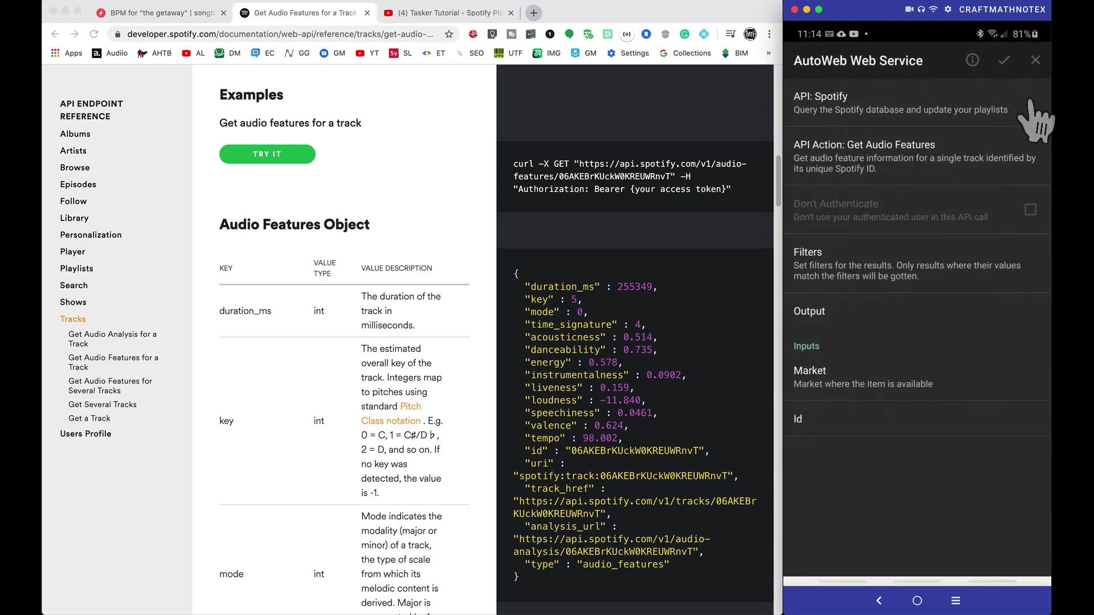
pyautogui.click(858, 421)
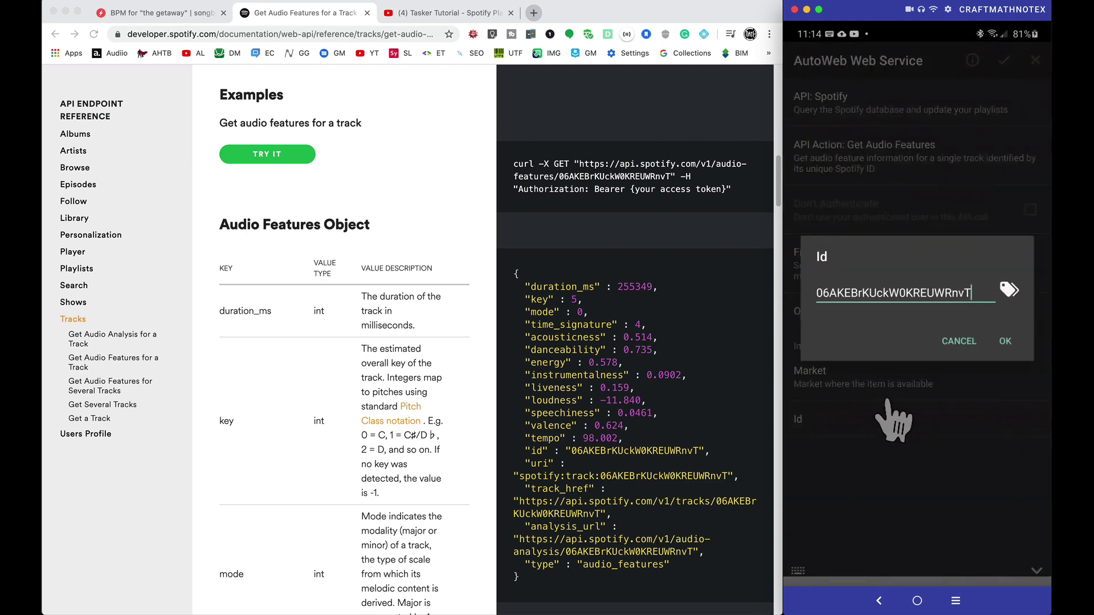
pyautogui.press('BackSpace')
pyautogui.press('BackSpace')
pyautogui.press('BackSpace')
pyautogui.press('BackSpace')
pyautogui.press('BackSpace')
pyautogui.press('BackSpace')
pyautogui.press('BackSpace')
pyautogui.press('BackSpace')
pyautogui.press('BackSpace')
pyautogui.press('BackSpace')
pyautogui.press('BackSpace')
pyautogui.press('BackSpace')
pyautogui.press('BackSpace')
pyautogui.press('BackSpace')
pyautogui.press('BackSpace')
pyautogui.press('BackSpace')
pyautogui.press('BackSpace')
pyautogui.press('BackSpace')
pyautogui.press('BackSpace')
pyautogui.press('BackSpace')
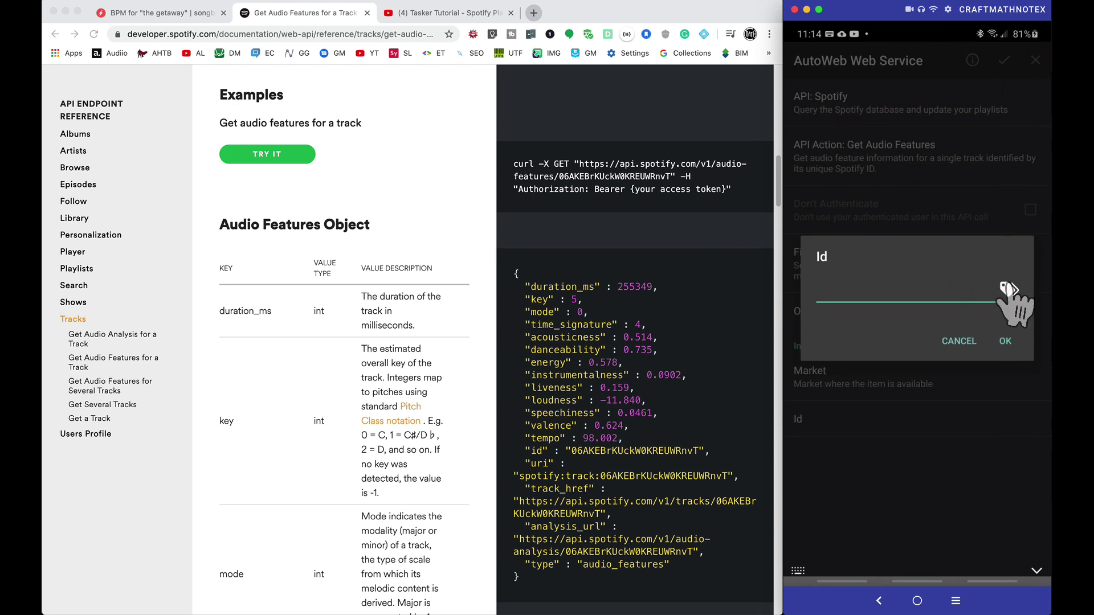
pyautogui.click(1010, 290)
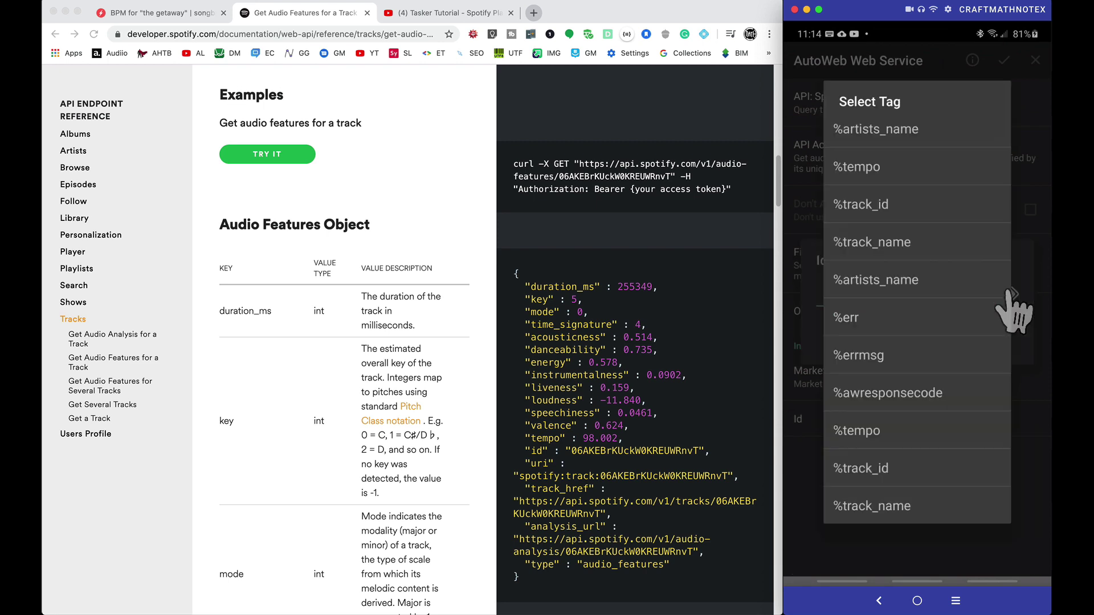
pyautogui.click(869, 214)
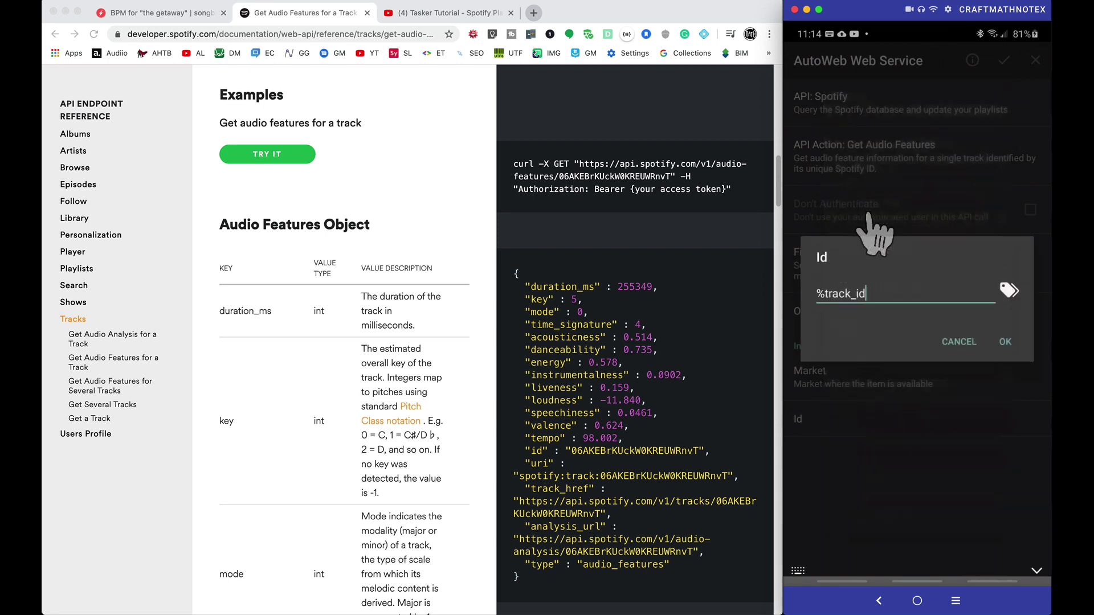
pyautogui.click(1004, 341)
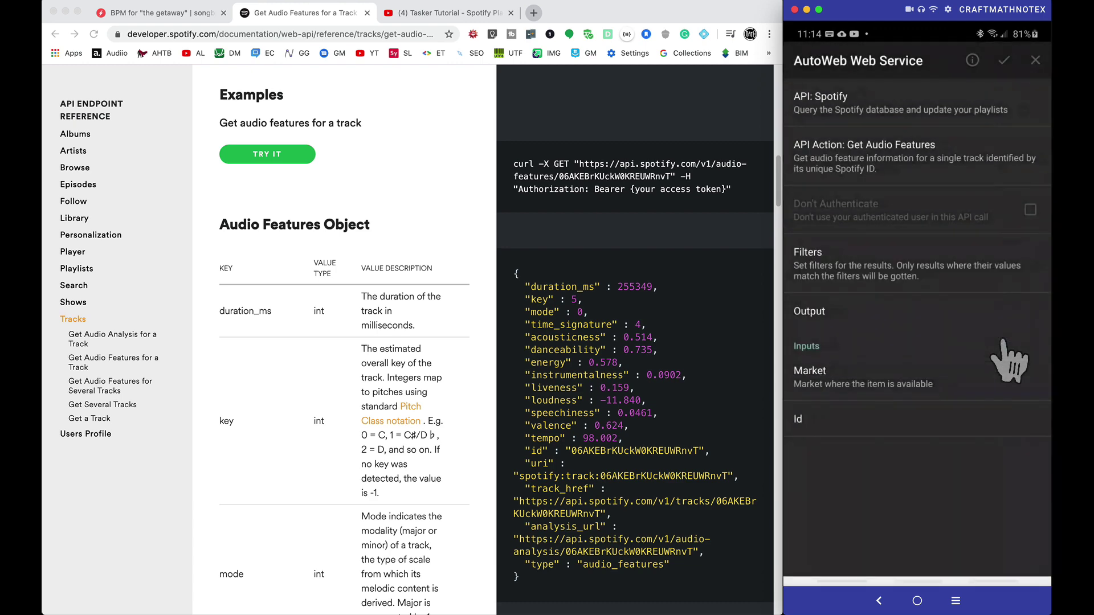
pyautogui.click(1004, 60)
# Rerun Get Song to get tempo 180.073, then compare against the Spotify Get Audio Features docs
pyautogui.click(801, 59)
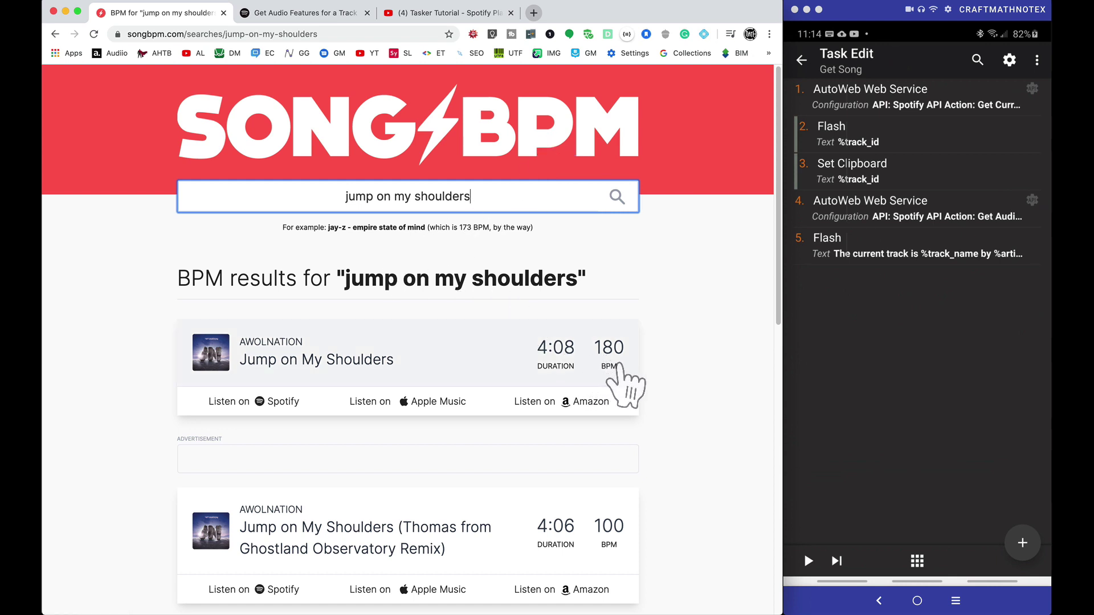
pyautogui.click(808, 561)
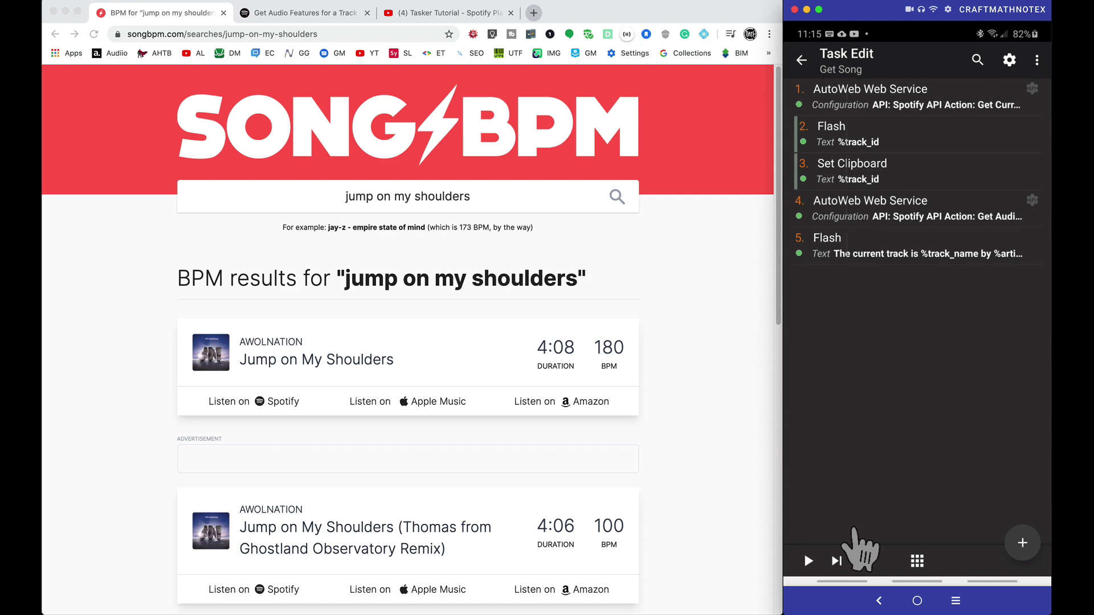
pyautogui.click(302, 13)
pyautogui.scroll(7, 452, 245)
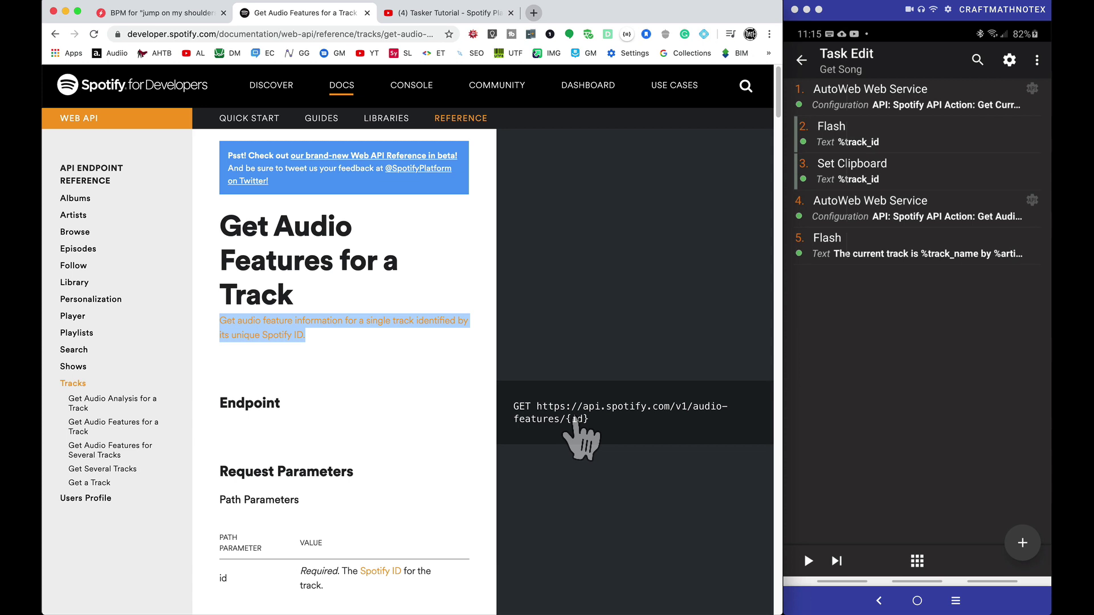
pyautogui.click(295, 252)
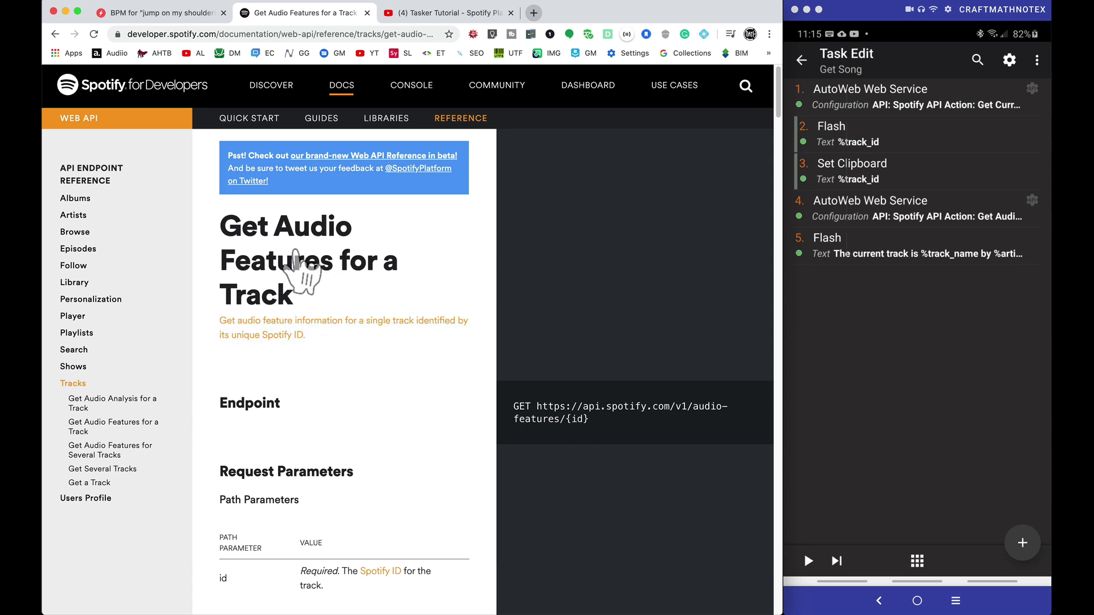